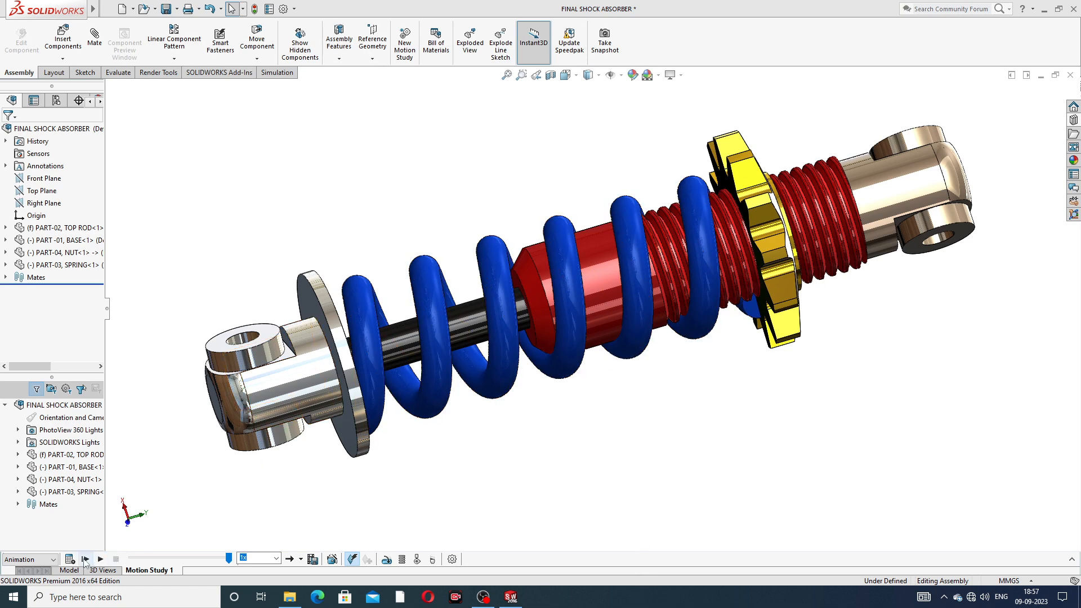
Step: Play the Motion Study 1 animation from the start and examine the shock absorber assembly
left_click(85, 559)
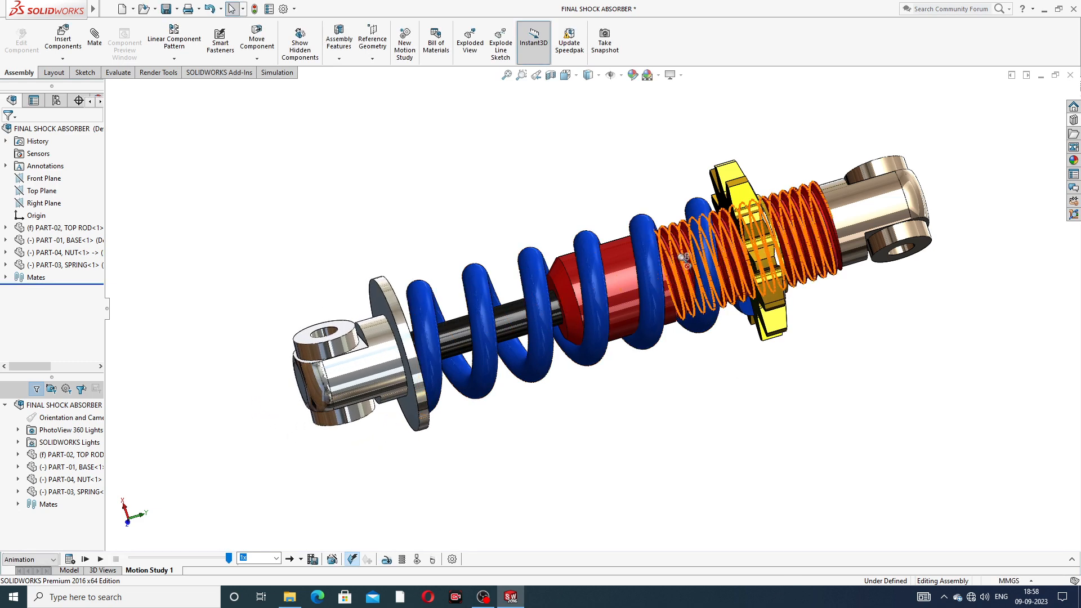
scroll(682, 253, "down", 2)
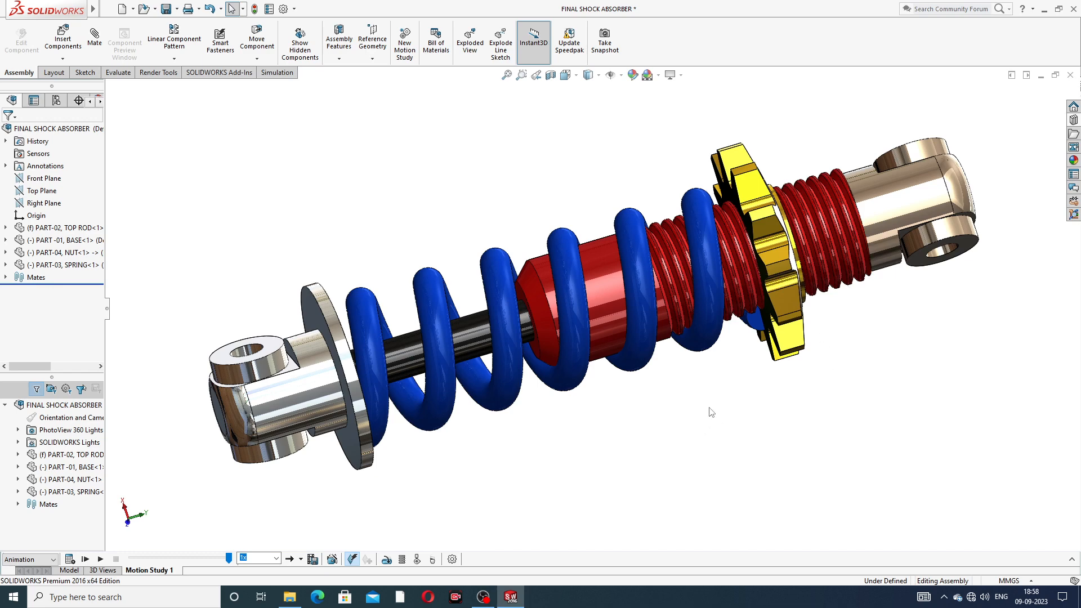
scroll(711, 412, "down", 1)
scroll(714, 354, "up", 1)
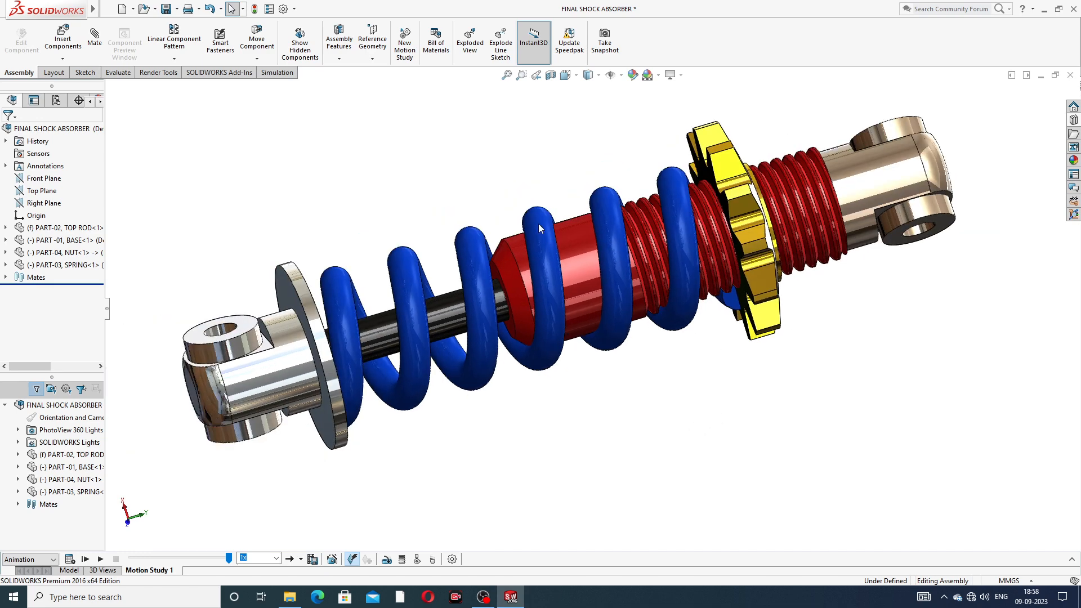
scroll(539, 224, "down", 1)
middle_click_drag(783, 361, 732, 298)
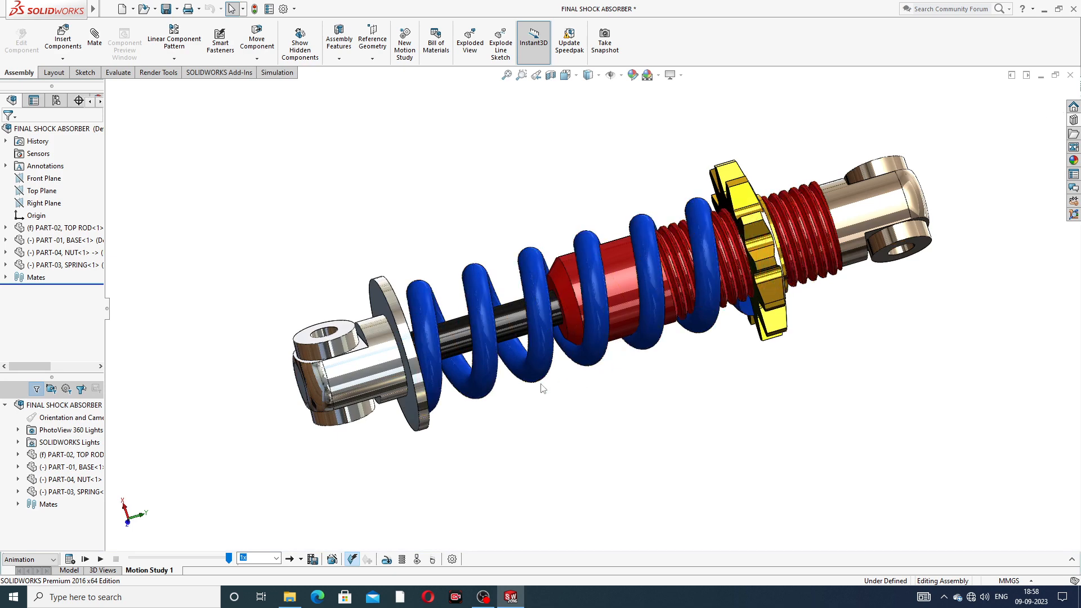
scroll(540, 386, "down", 2)
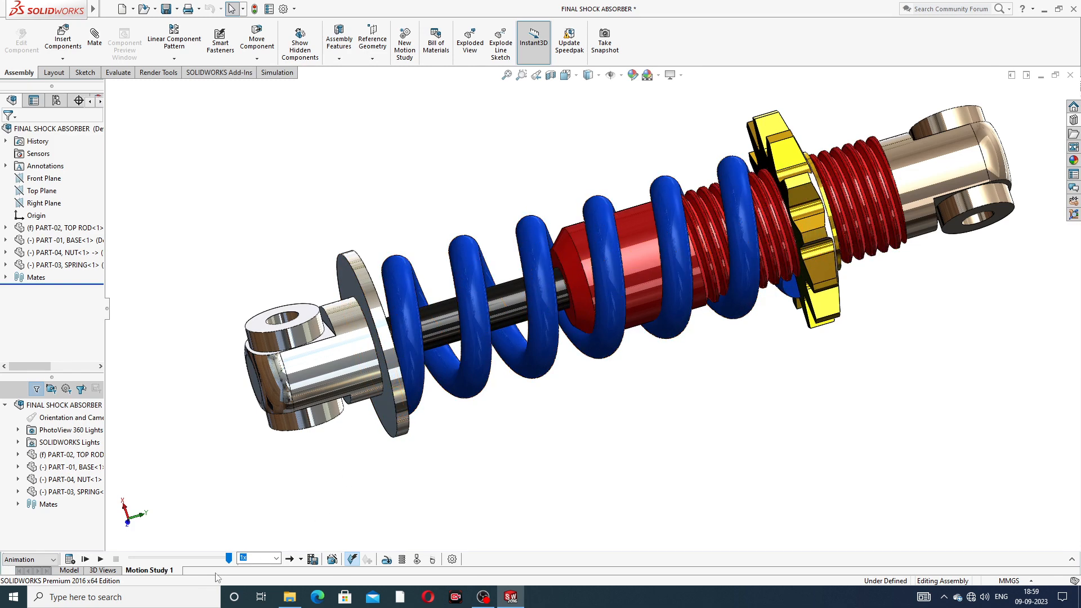
right_click(162, 571)
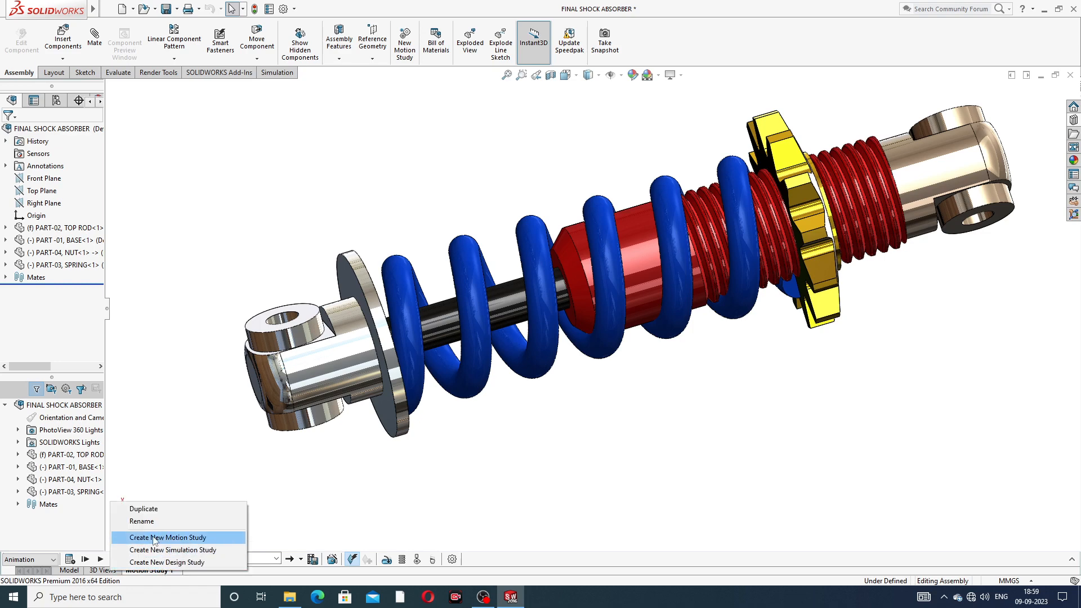
left_click(182, 537)
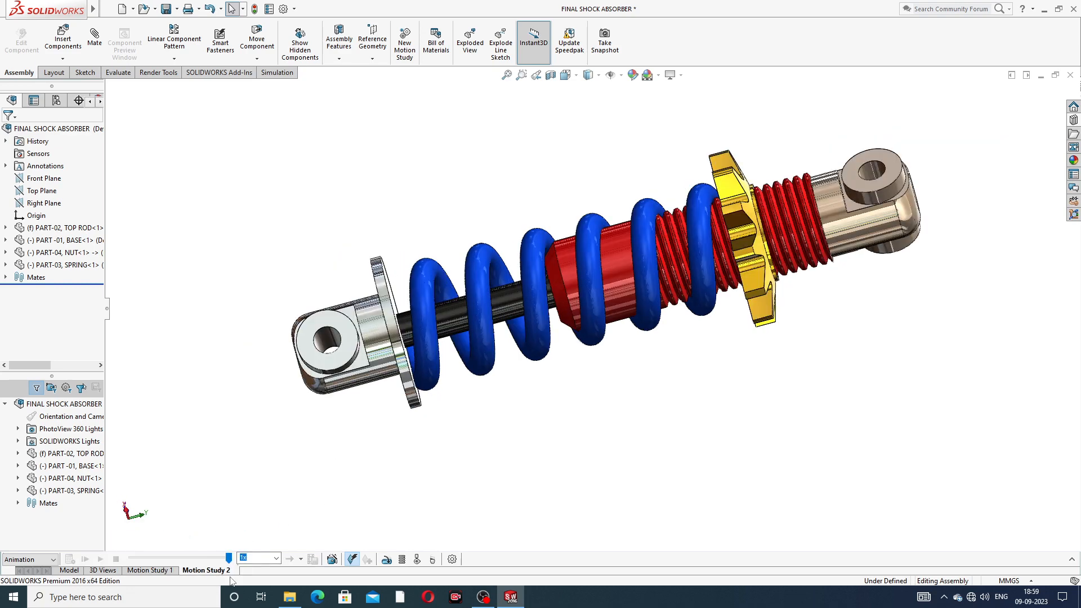
right_click(206, 572)
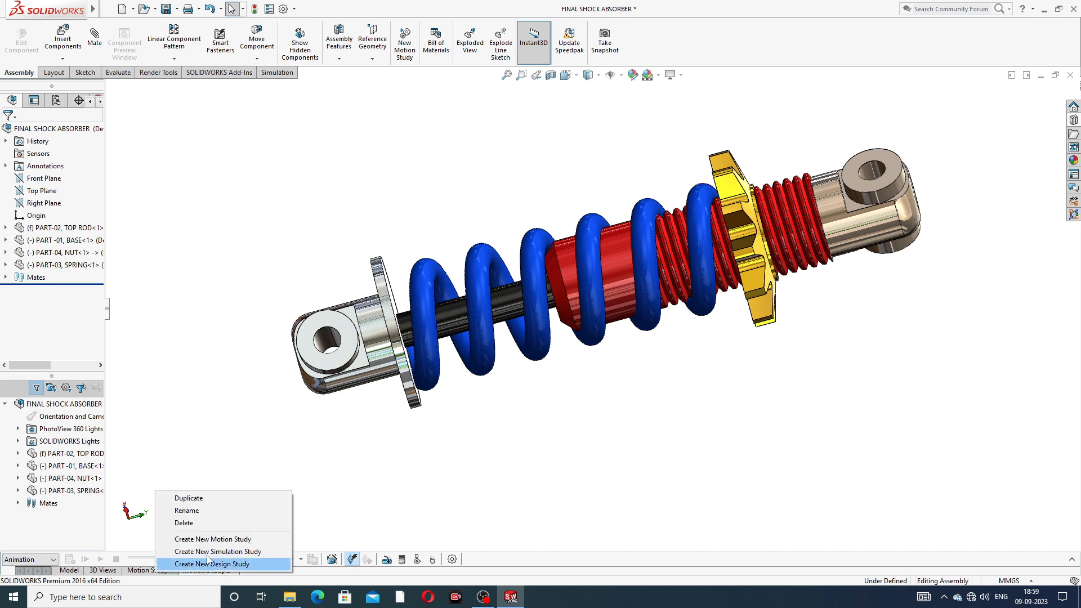
left_click(204, 523)
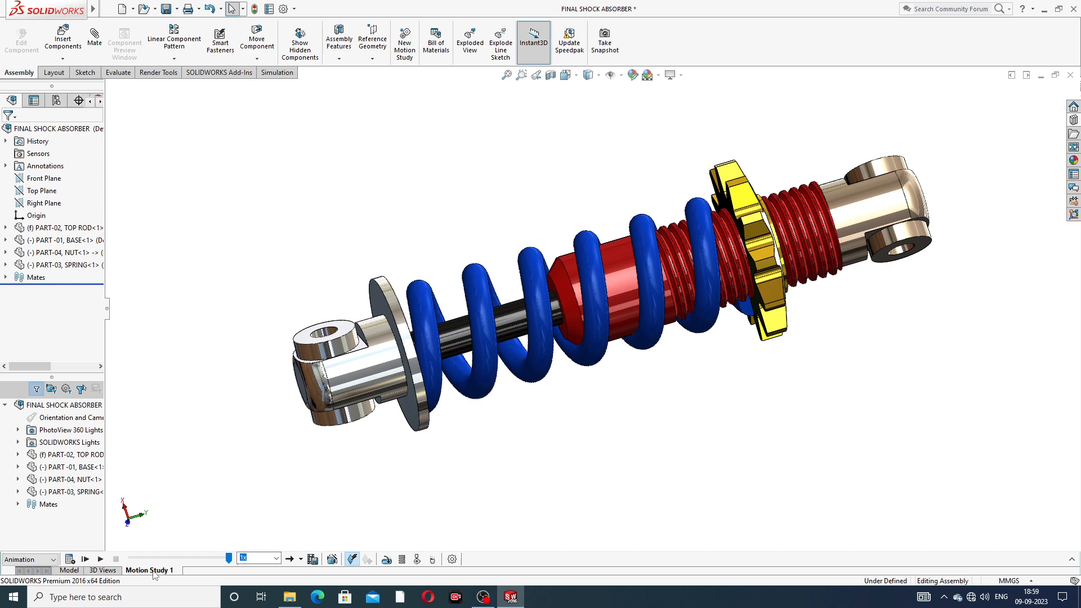
Step: Replay the Motion Study 1 animation from the start and return its timeline to 0 sec
left_click(86, 559)
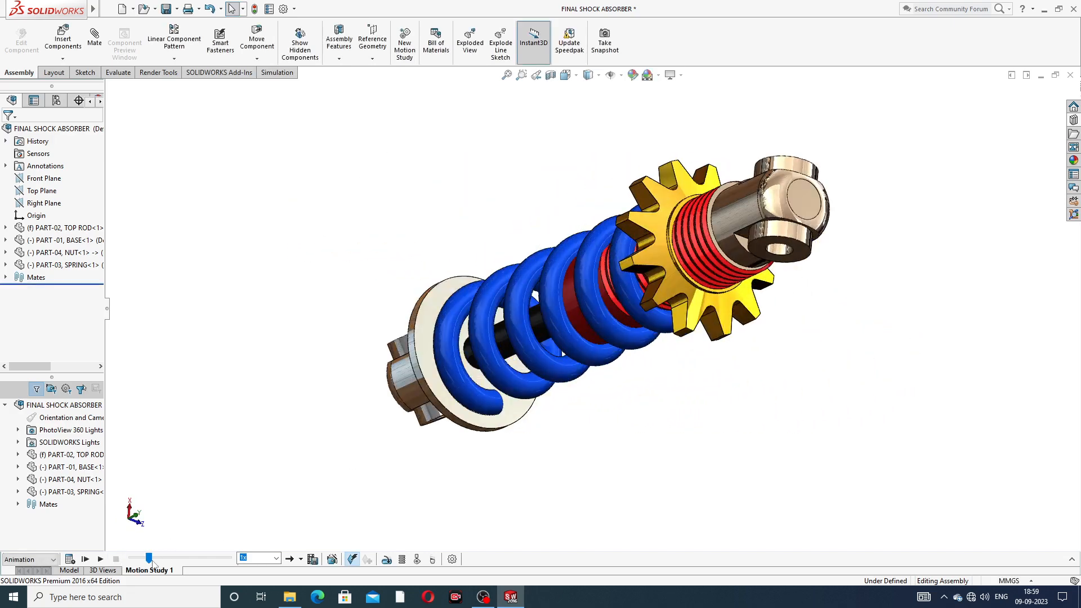
left_click_drag(150, 558, 131, 557)
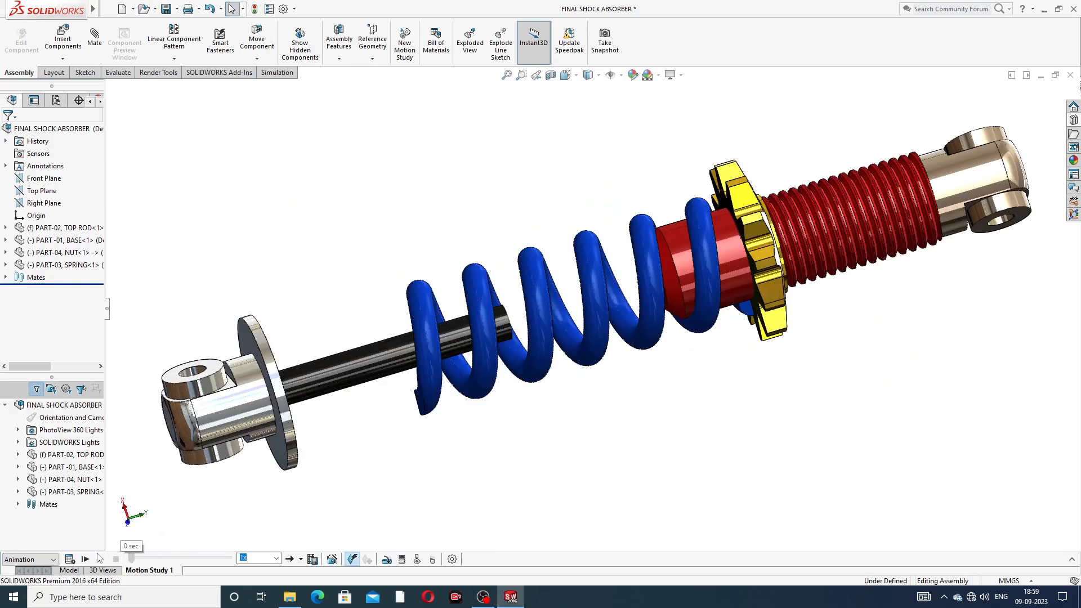
Step: Replace Motion Study 1 with a new motion study, deleting the old one and opening Motion Study 2
right_click(150, 571)
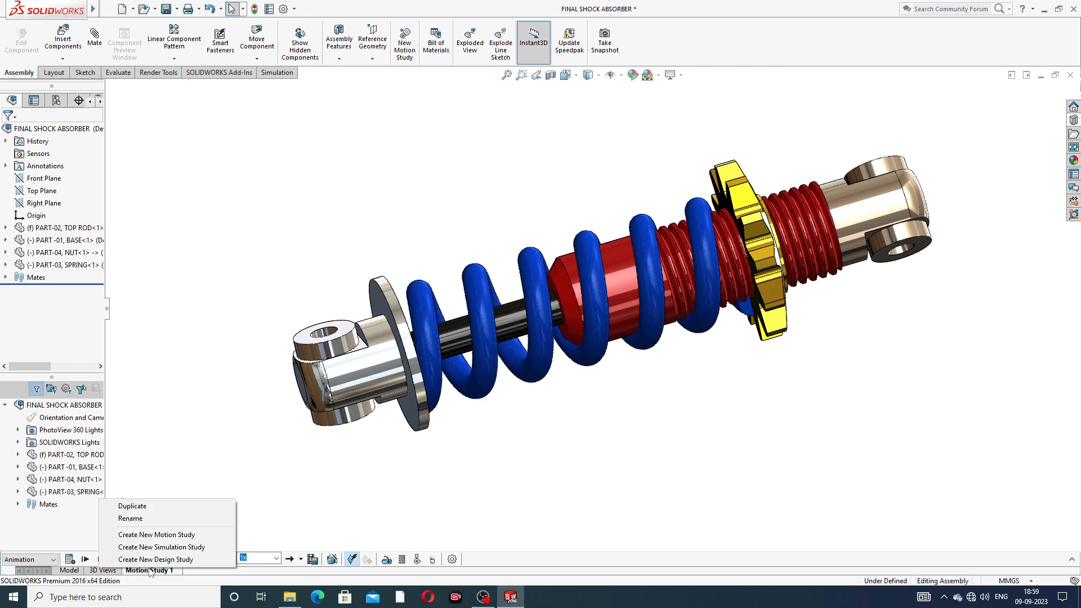
left_click(186, 533)
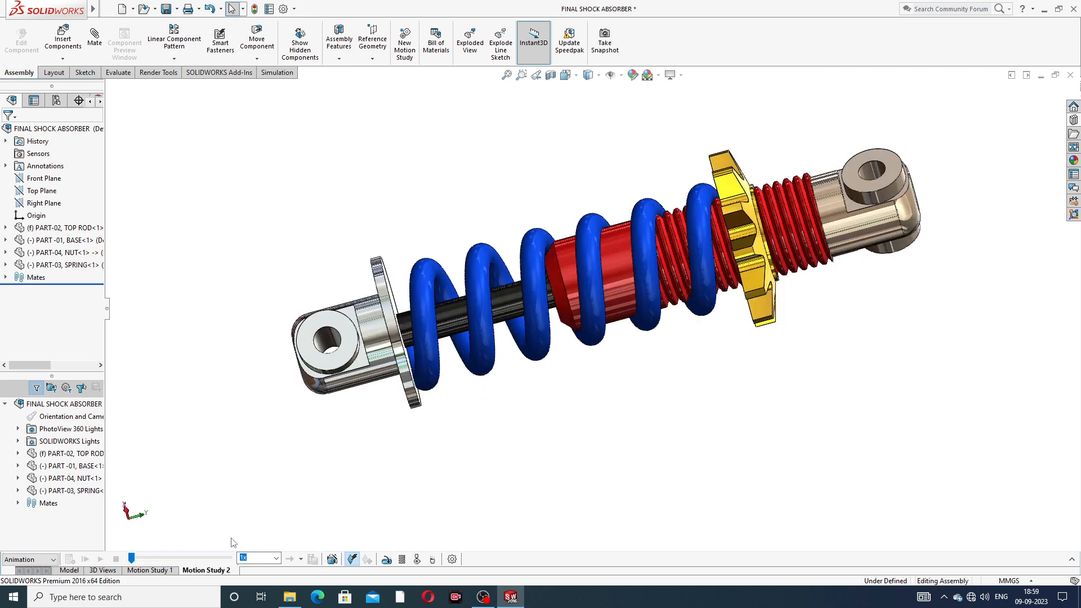
right_click(157, 571)
left_click(153, 519)
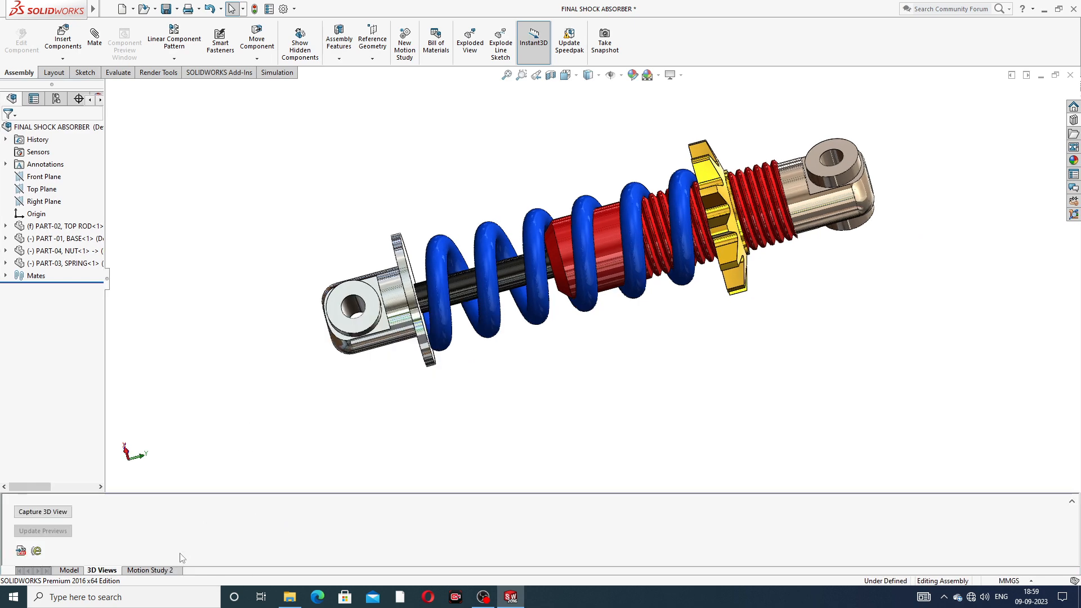
left_click(163, 570)
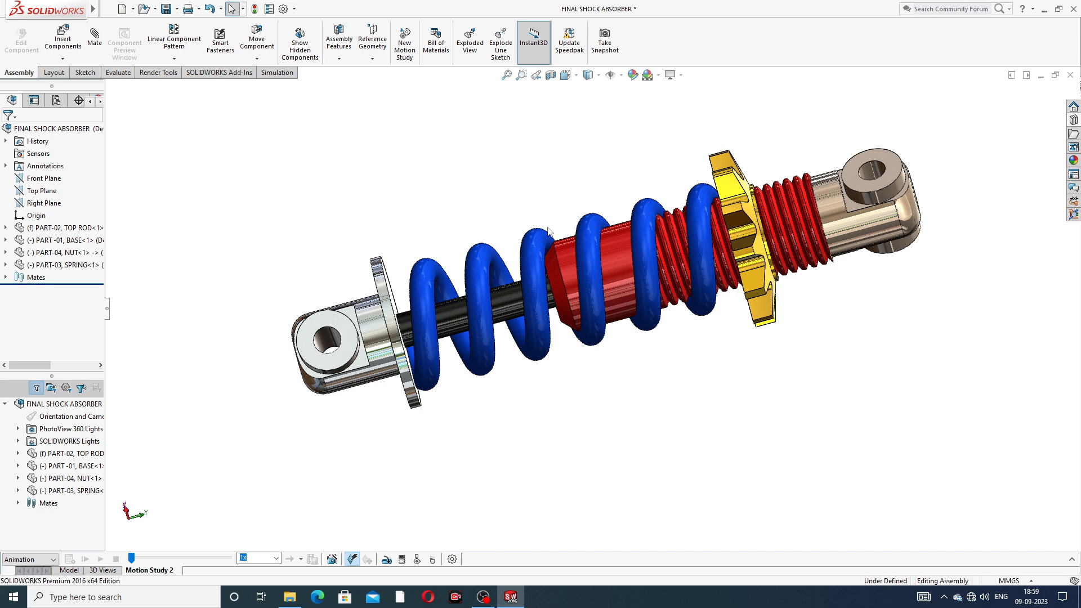
Step: Examine the shock absorber assembly from several angles and distances
middle_click_drag(571, 238, 827, 293)
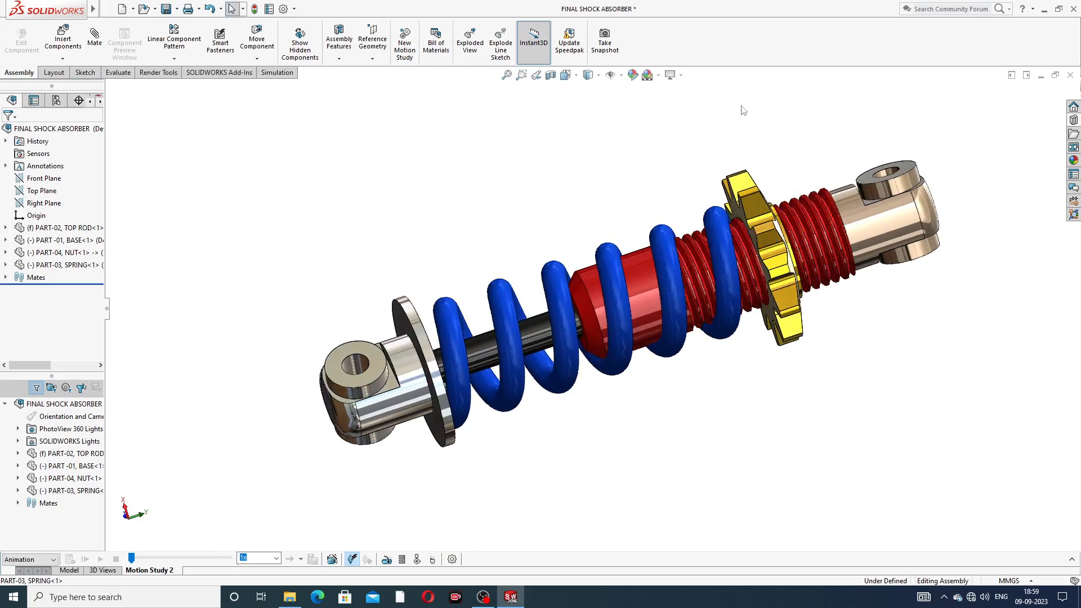
middle_click_drag(776, 243, 684, 307)
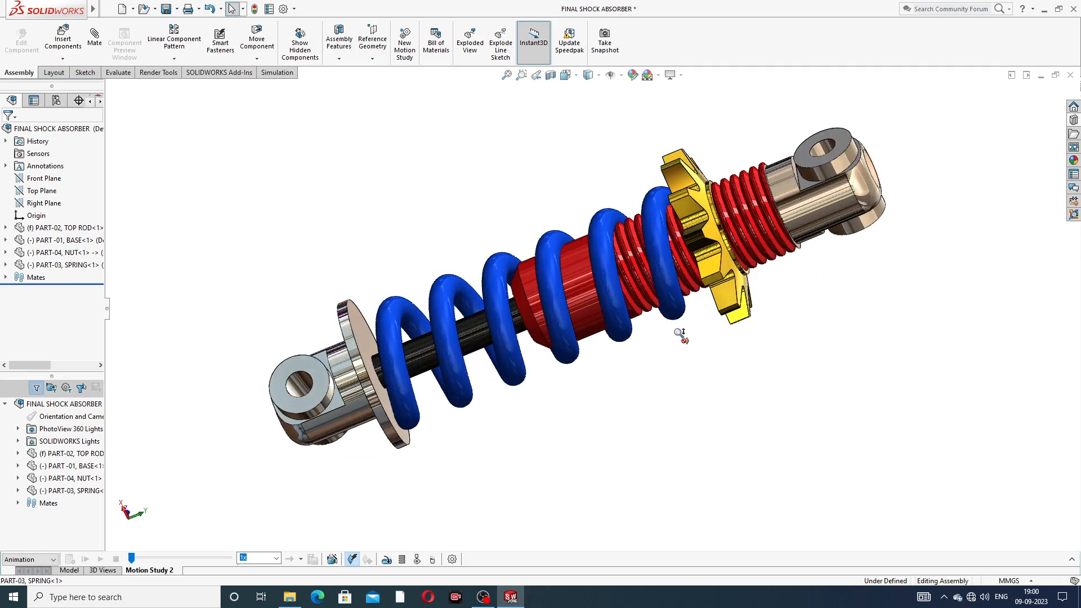
middle_click_drag(752, 197, 867, 324)
scroll(496, 186, "up", 2)
scroll(485, 218, "down", 2)
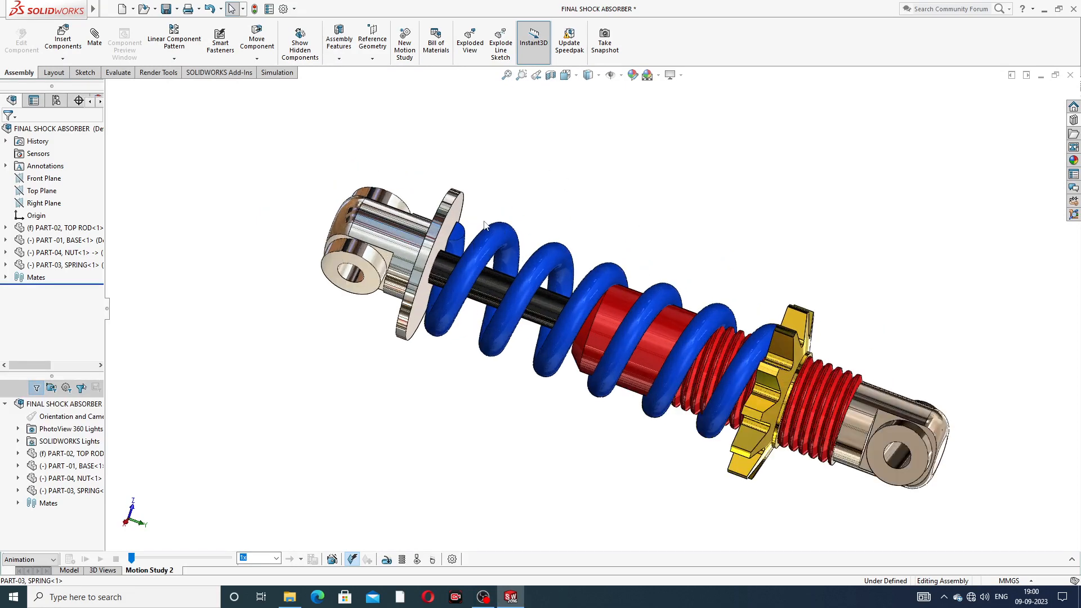
scroll(673, 291, "up", 2)
middle_click_drag(675, 413, 761, 307)
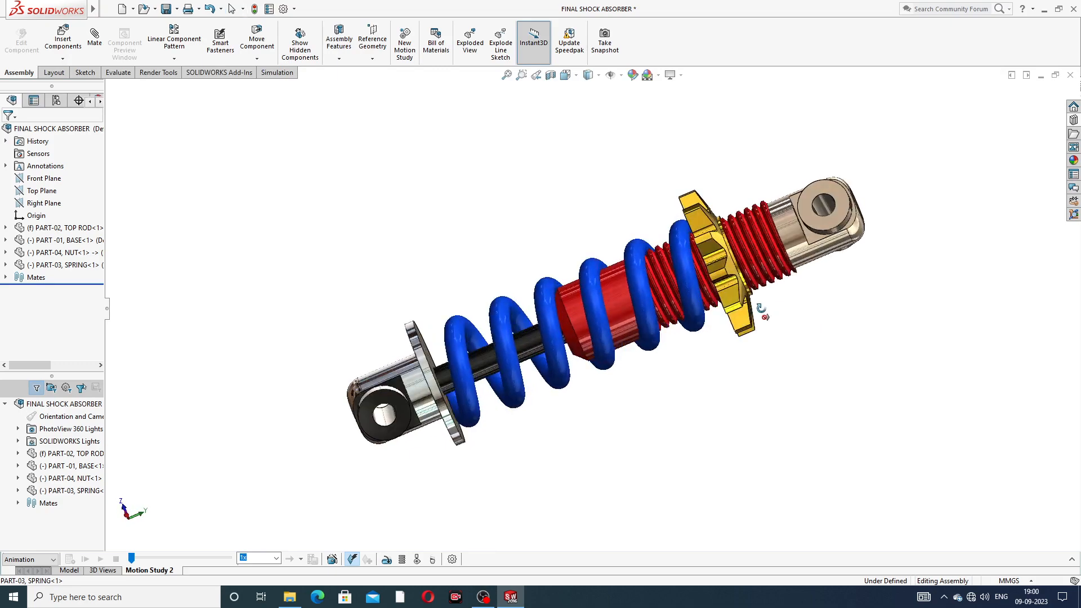
scroll(646, 333, "down", 1)
mouse_move(646, 333)
middle_mouse_down()
mouse_move(715, 264)
mouse_move(723, 269)
middle_mouse_up()
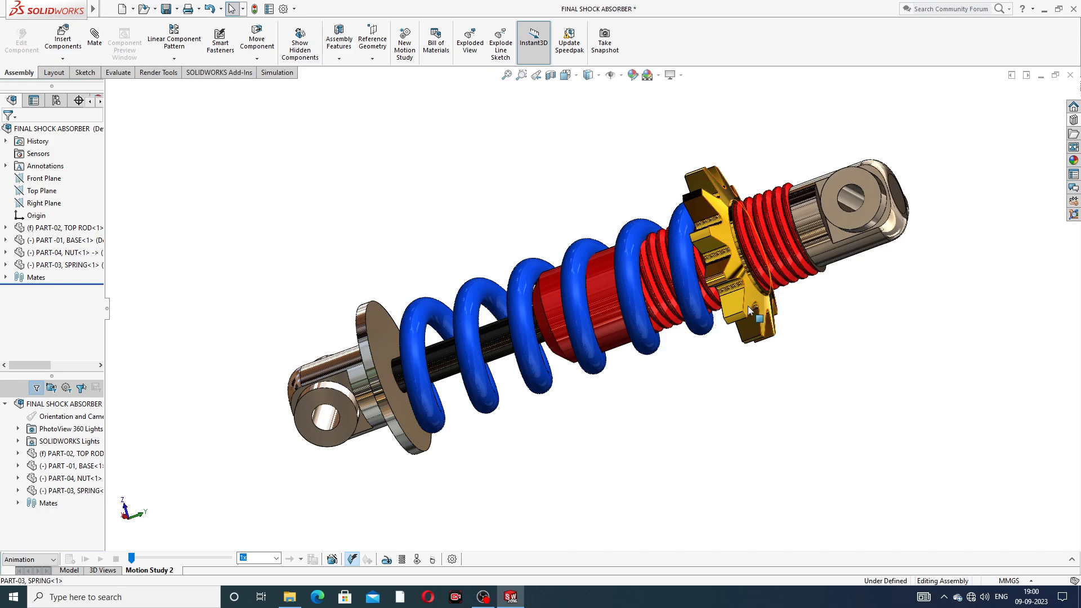
scroll(723, 269, "down", 1)
scroll(629, 237, "up", 1)
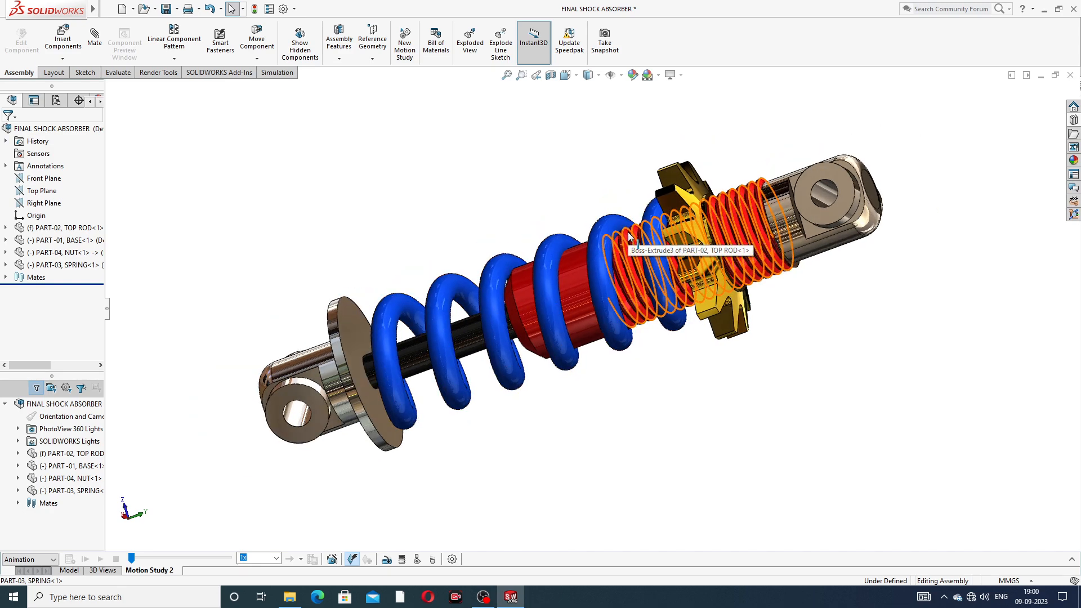
scroll(478, 222, "down", 1)
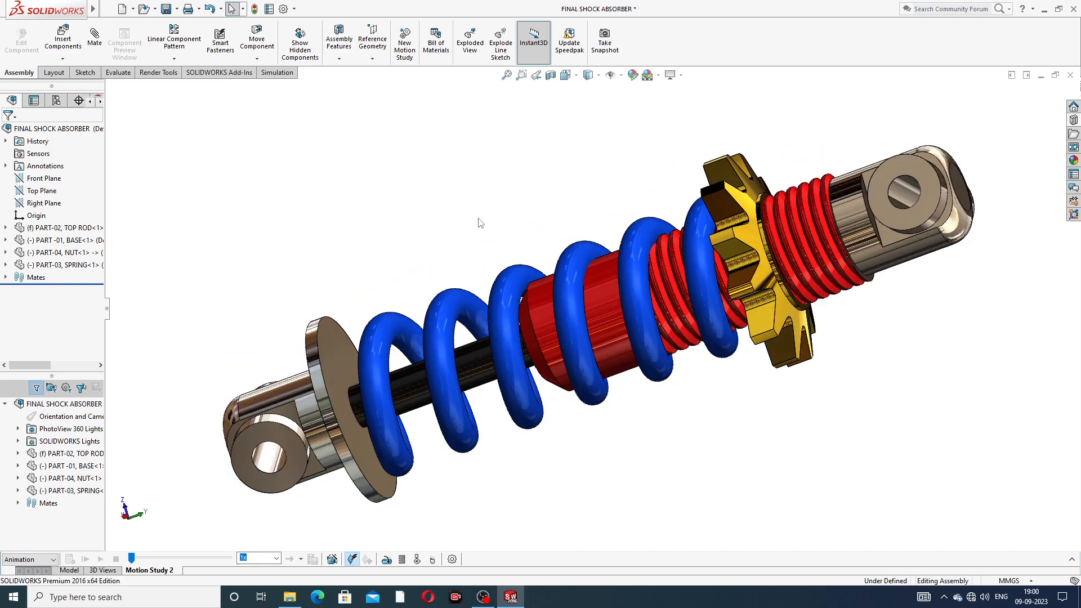
scroll(591, 205, "up", 2)
scroll(643, 390, "down", 1)
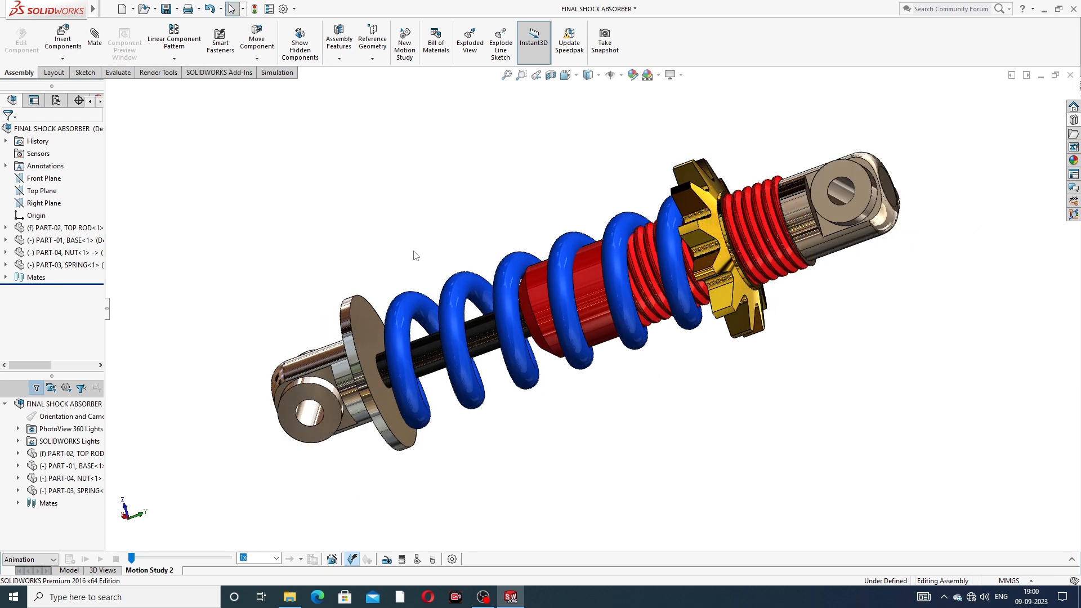
Step: Start an exploded view and pull the base and the top rod outward in opposite directions along the Y axis
left_click(470, 53)
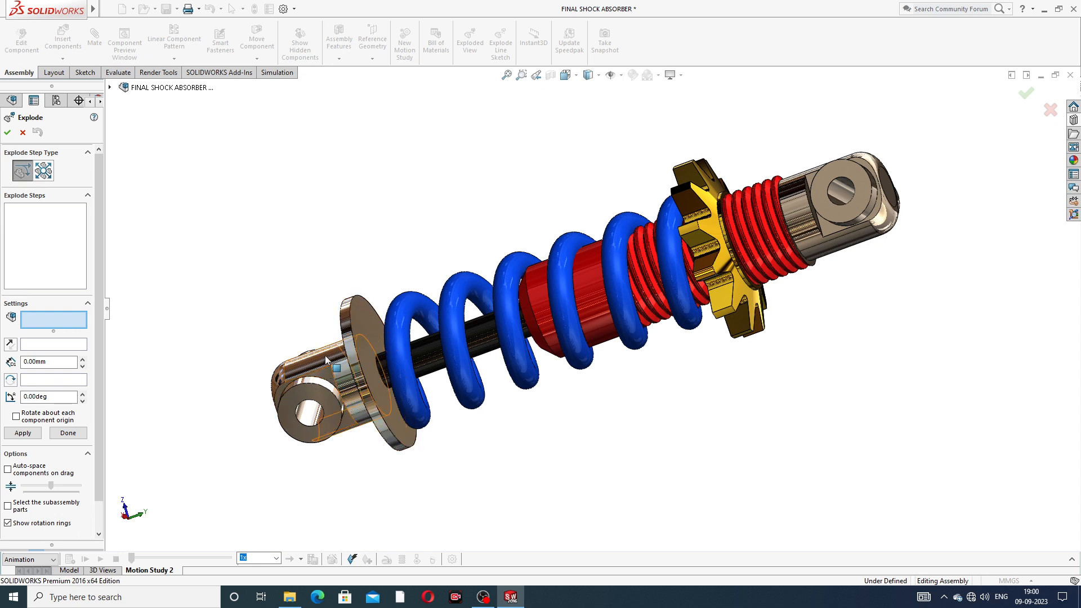
left_click(372, 369)
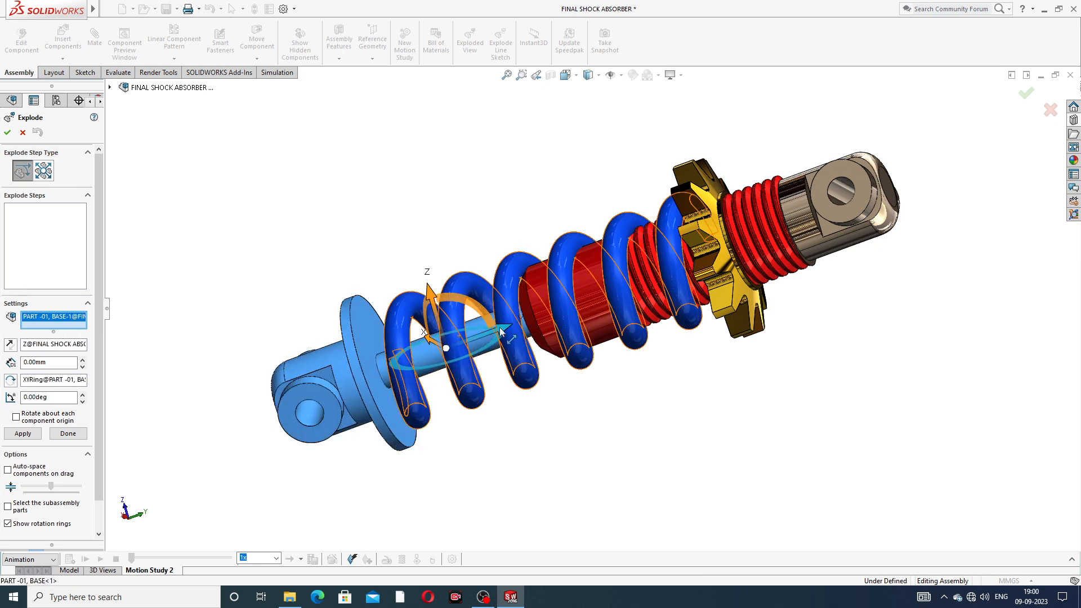
left_click_drag(501, 332, 345, 391)
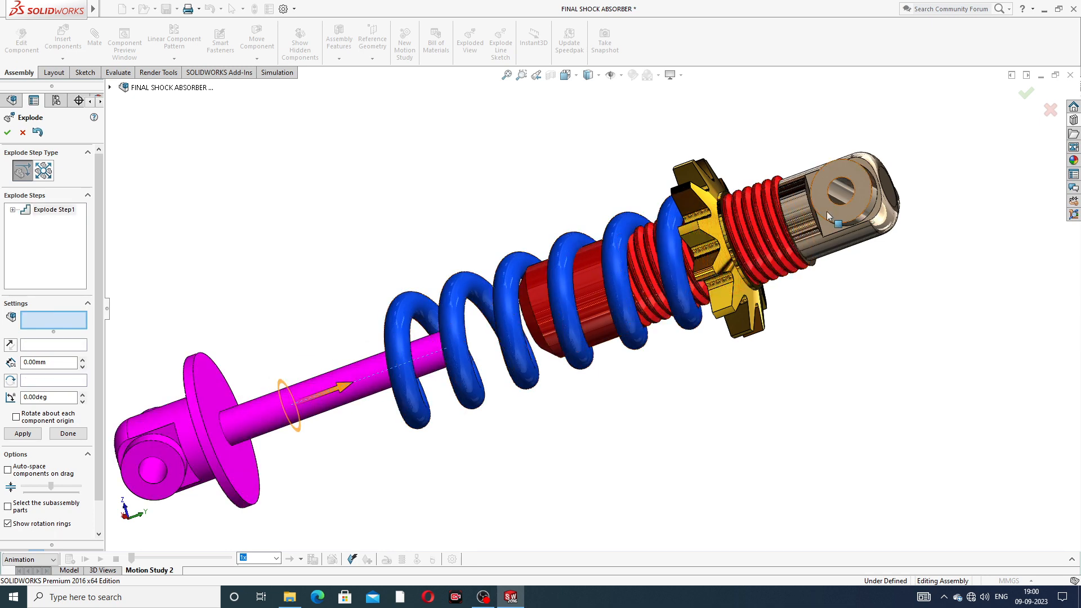
left_click(825, 177)
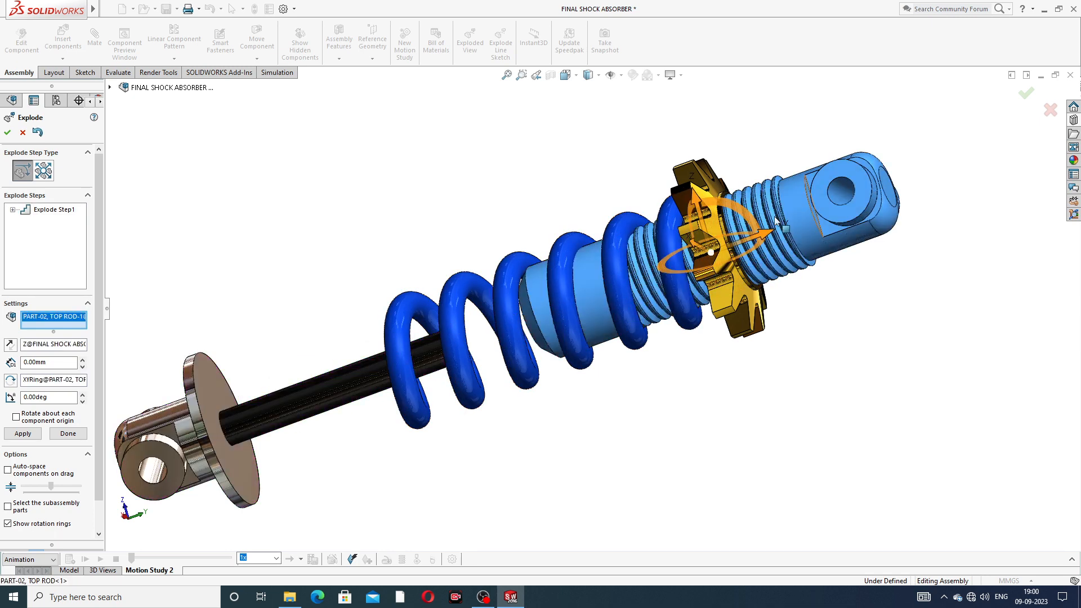
left_click_drag(764, 239, 924, 178)
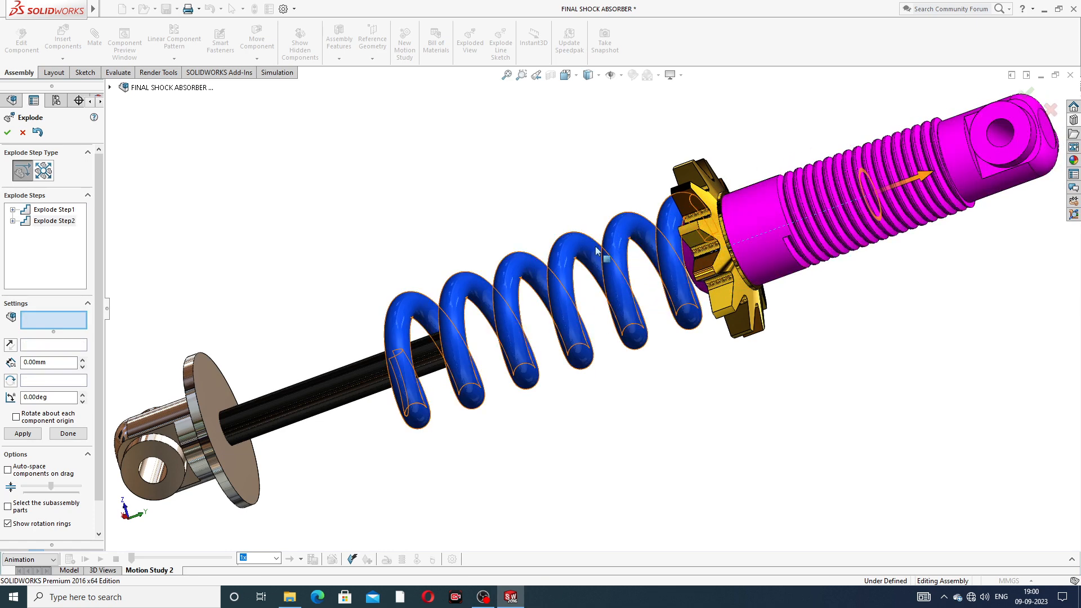
Step: Explode the spring along Y toward the base and the nut off the top rod, and accept the exploded view
left_click(513, 279)
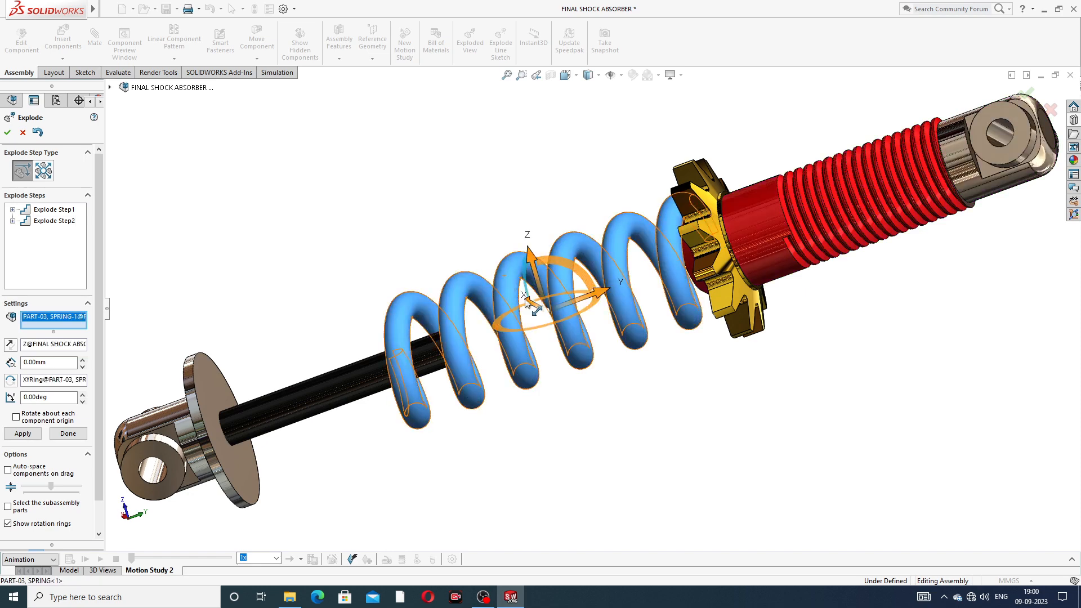
left_click_drag(603, 291, 454, 344)
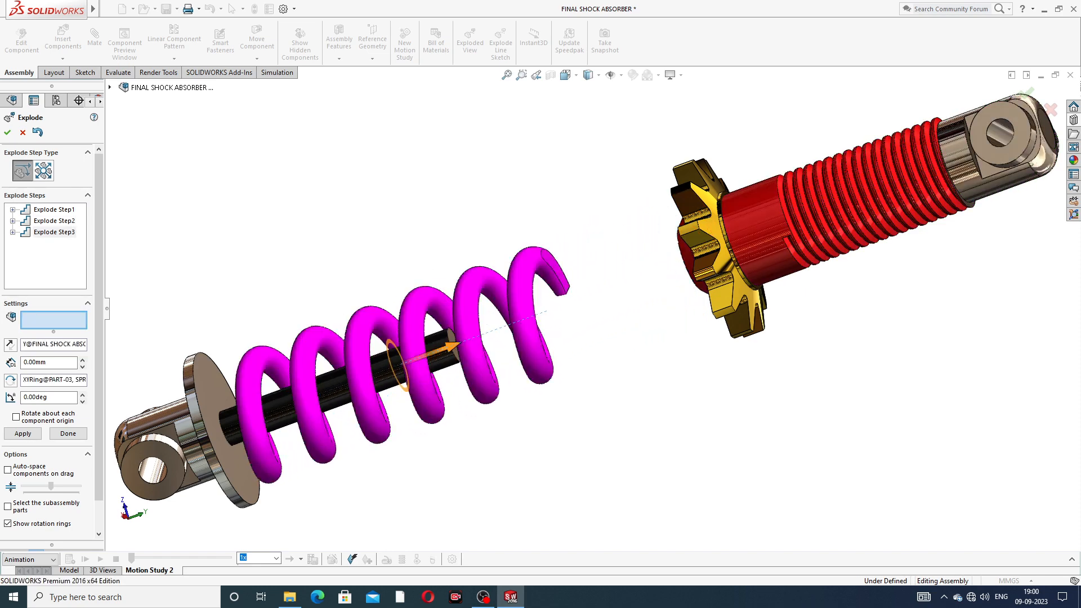
left_click(711, 220)
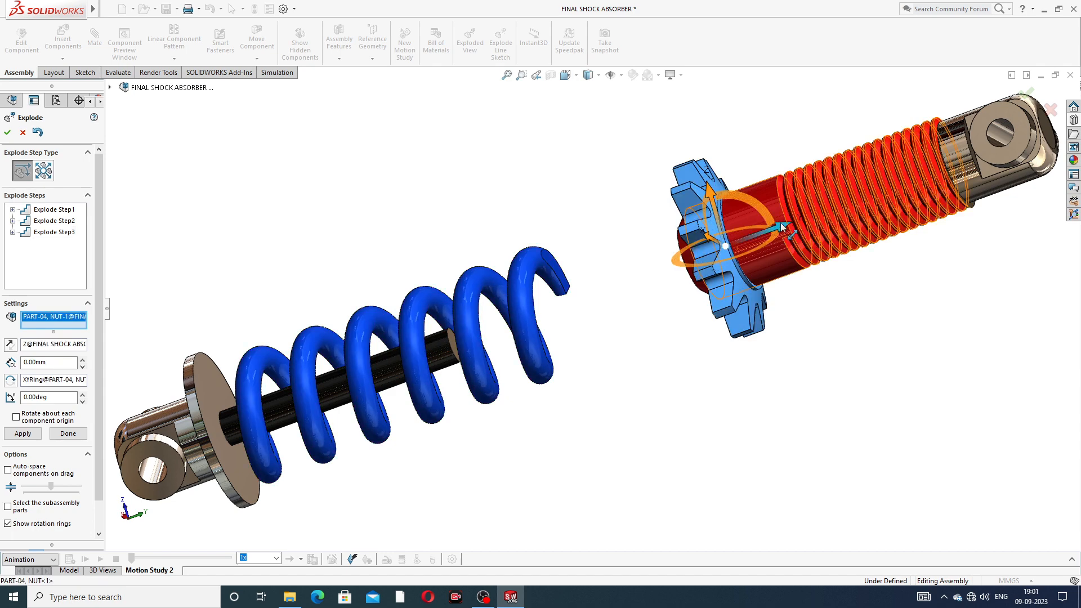
left_click_drag(771, 228, 682, 271)
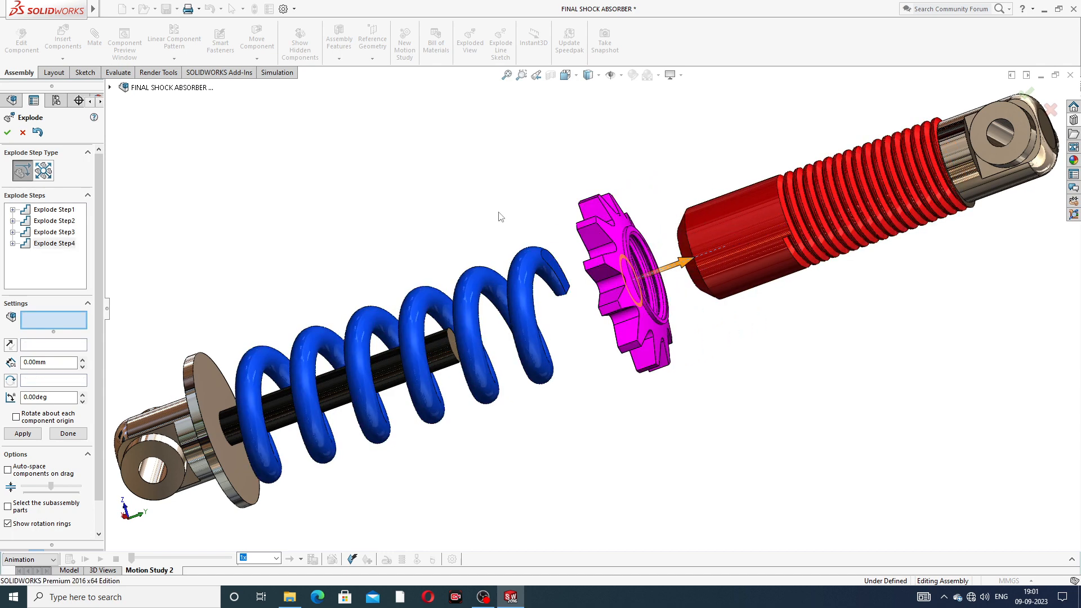
left_click(7, 134)
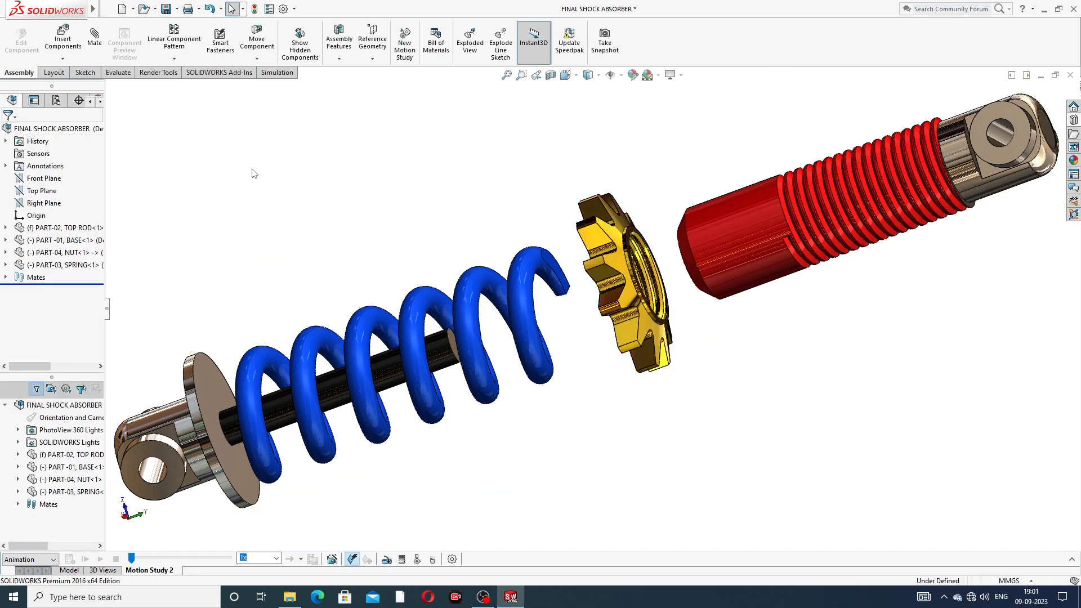
Step: Collapse the exploded view of the FINAL SHOCK ABSORBER assembly
left_click(92, 128)
right_click(91, 128)
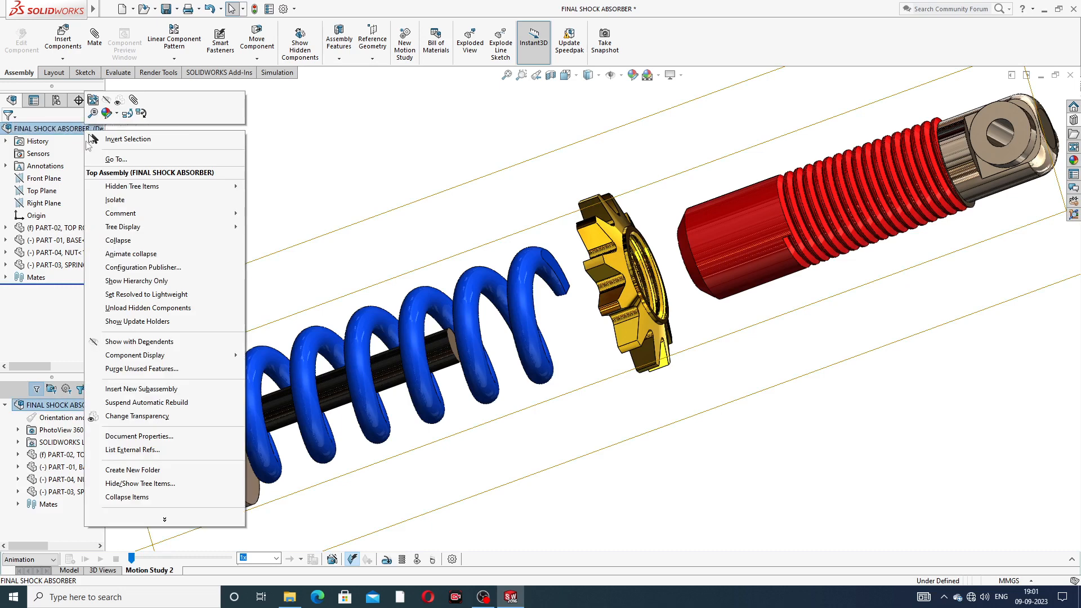
left_click(122, 240)
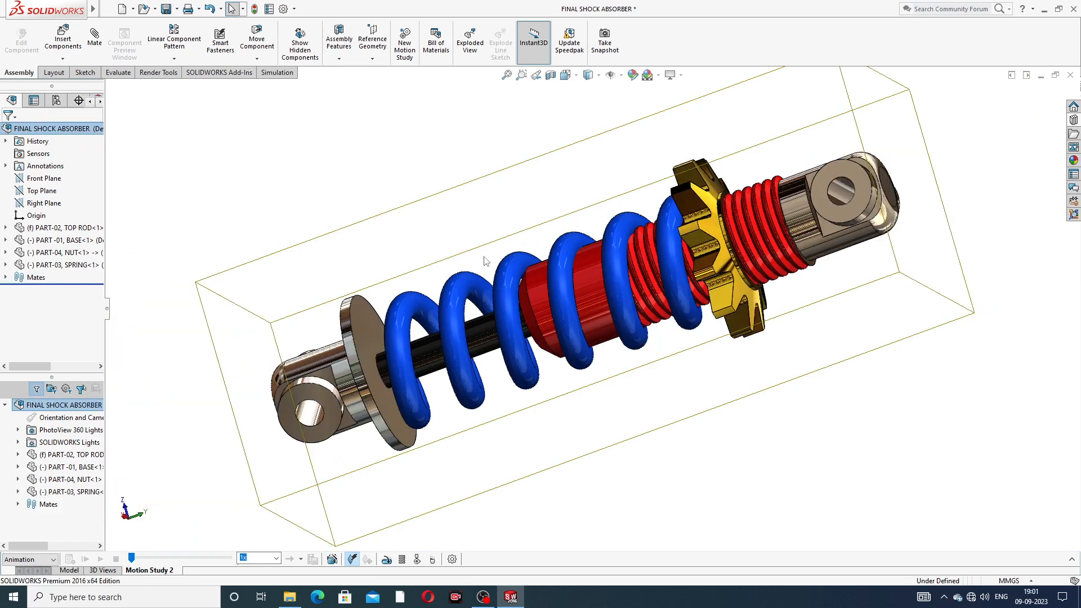
Step: Explode the FINAL SHOCK ABSORBER assembly once more and collapse it again
right_click(88, 128)
left_click(115, 238)
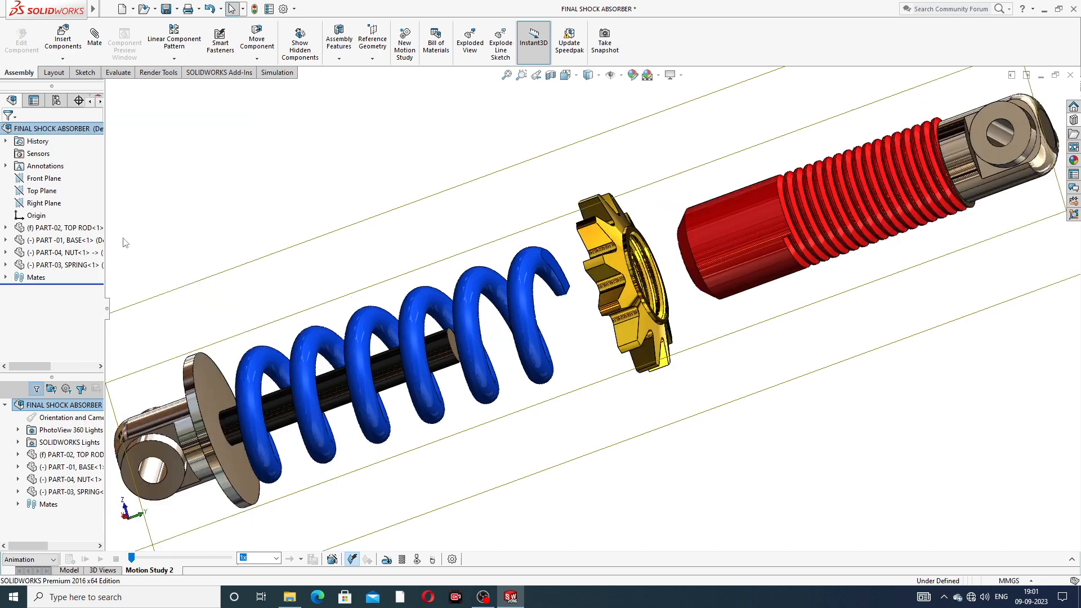
right_click(87, 128)
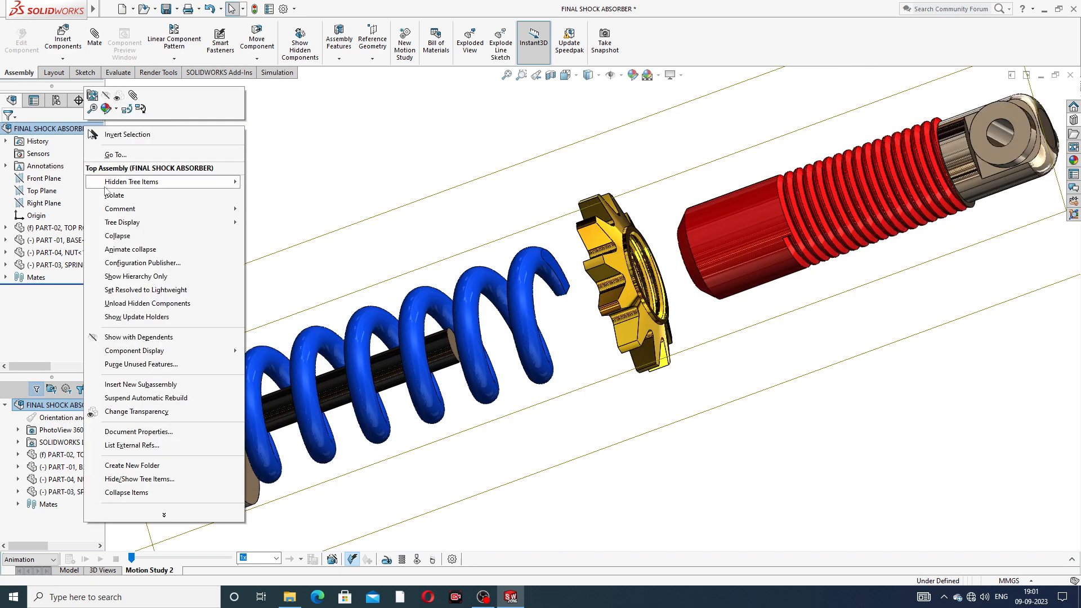
left_click(117, 240)
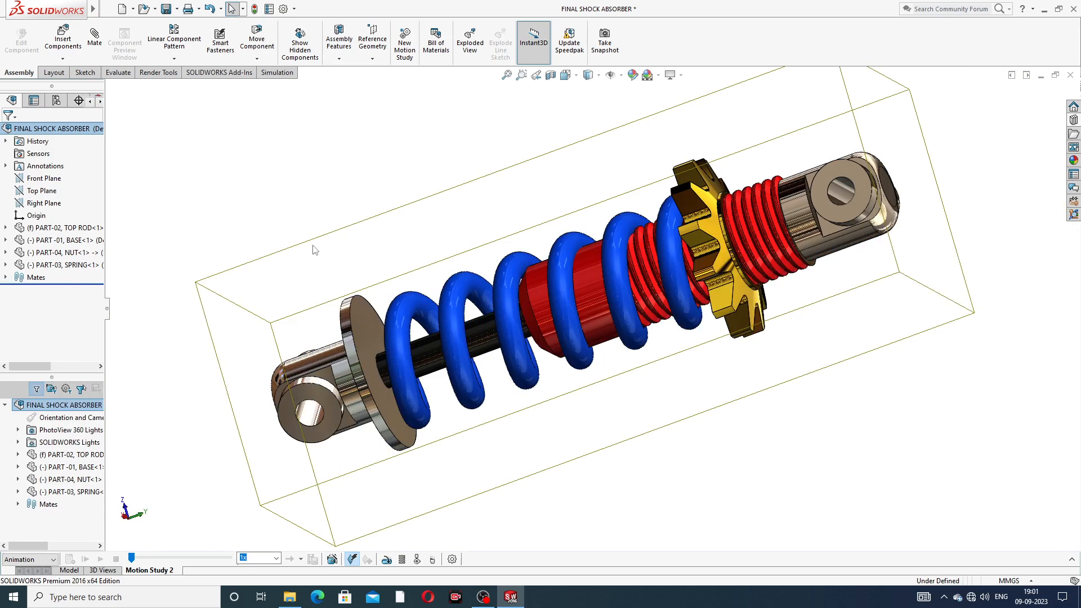
Step: Add a rotate-model animation with one clockwise turn about the Y-axis, 6 seconds long from 0 seconds, and calculate the study
left_click(332, 560)
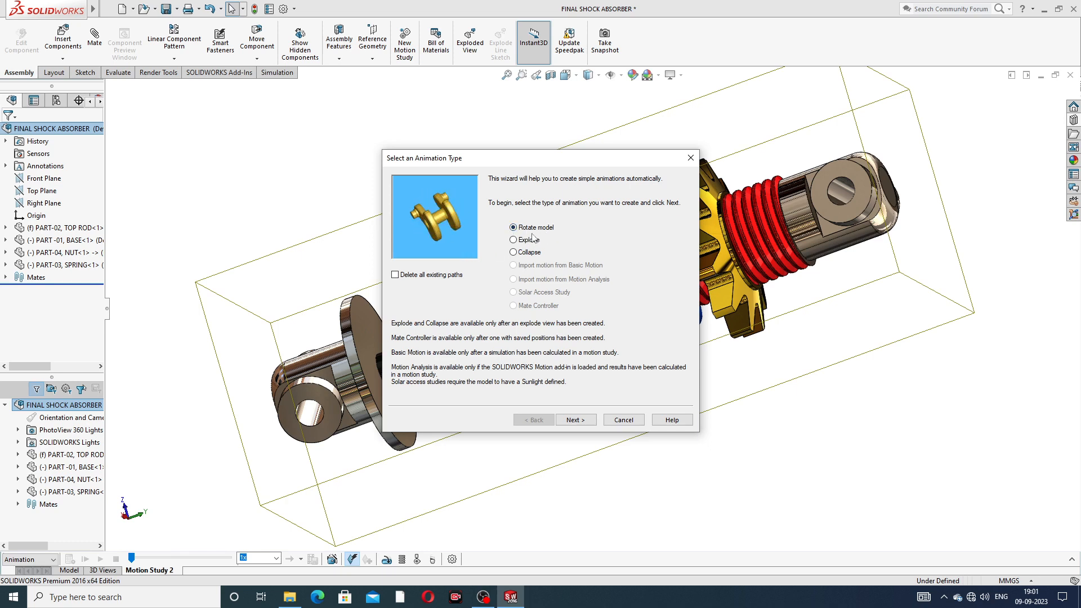
left_click(574, 420)
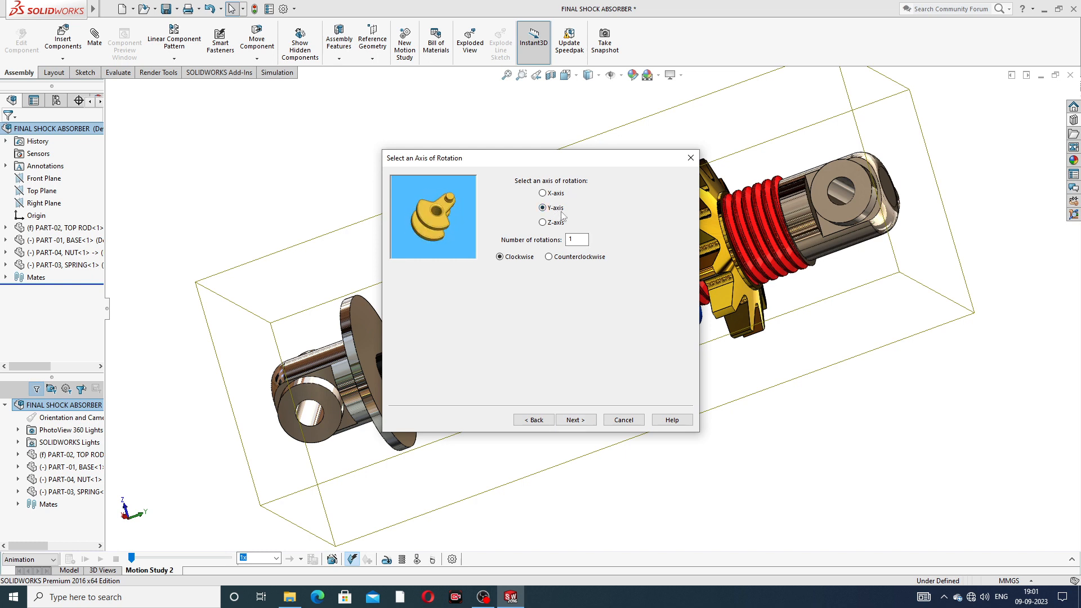
left_click(576, 420)
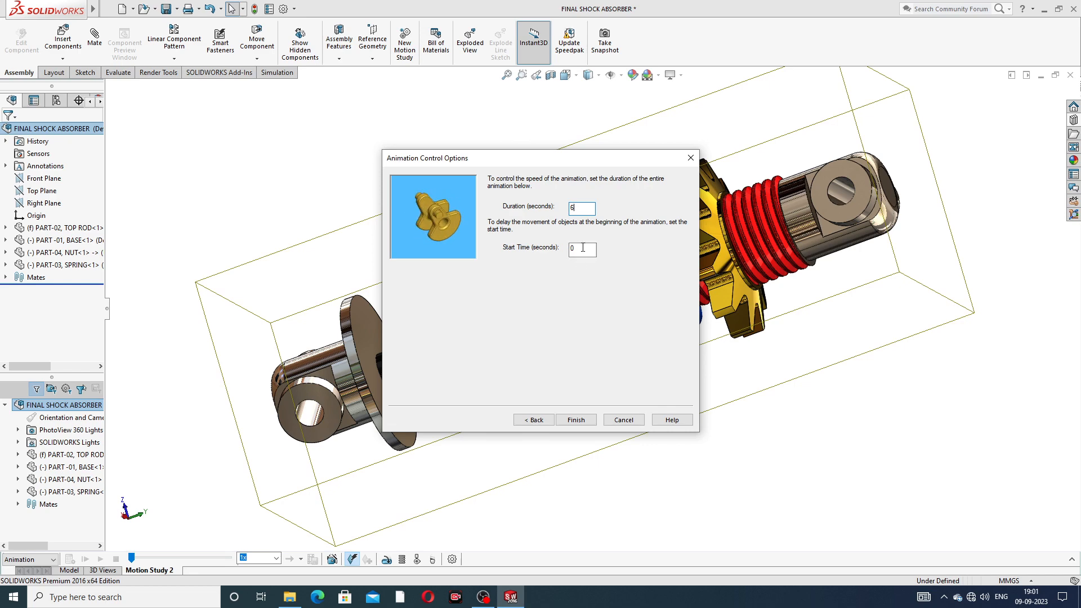
left_click(574, 422)
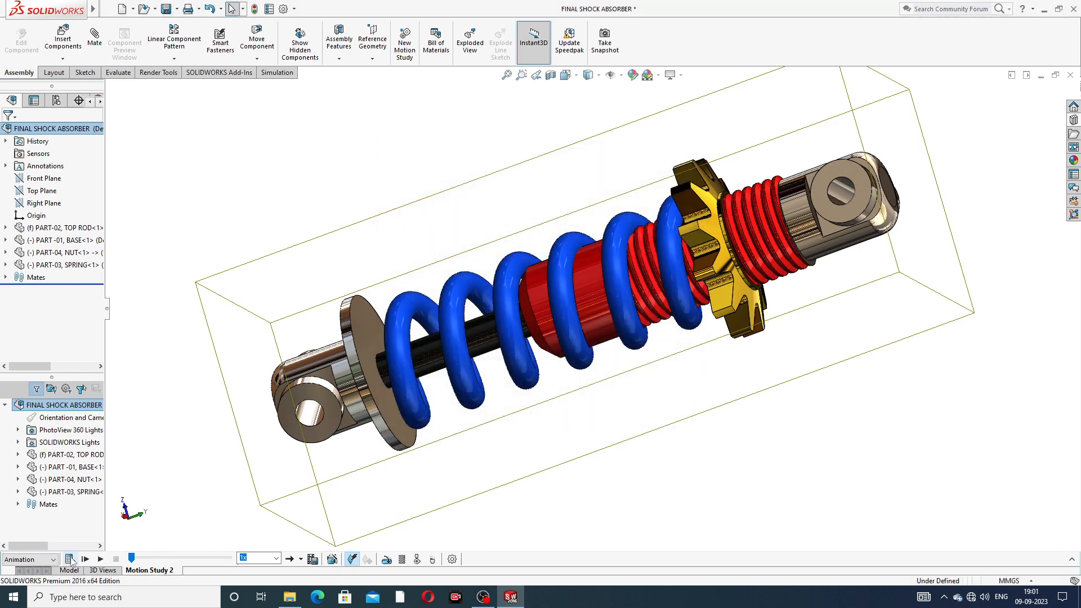
left_click(70, 559)
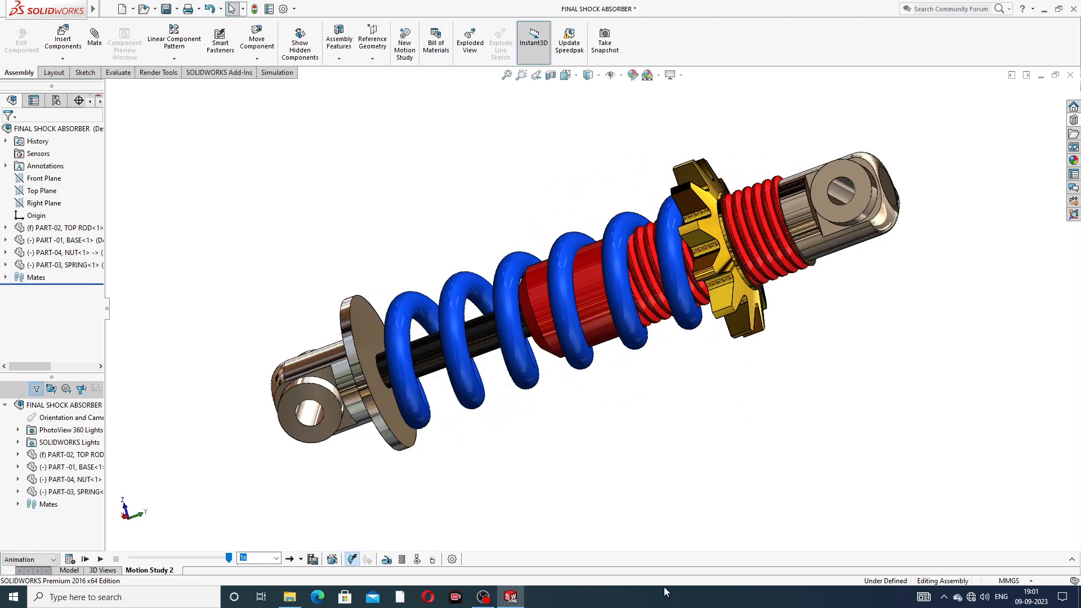
Step: Add an explode animation with a duration of 11 seconds and a start time of 6 seconds
left_click(332, 560)
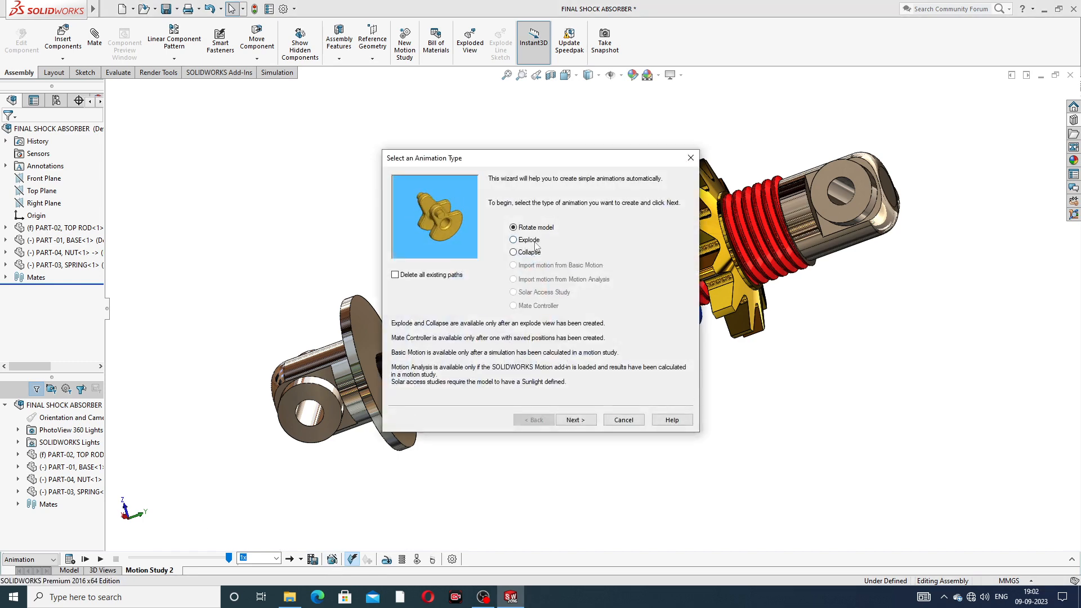
left_click(532, 240)
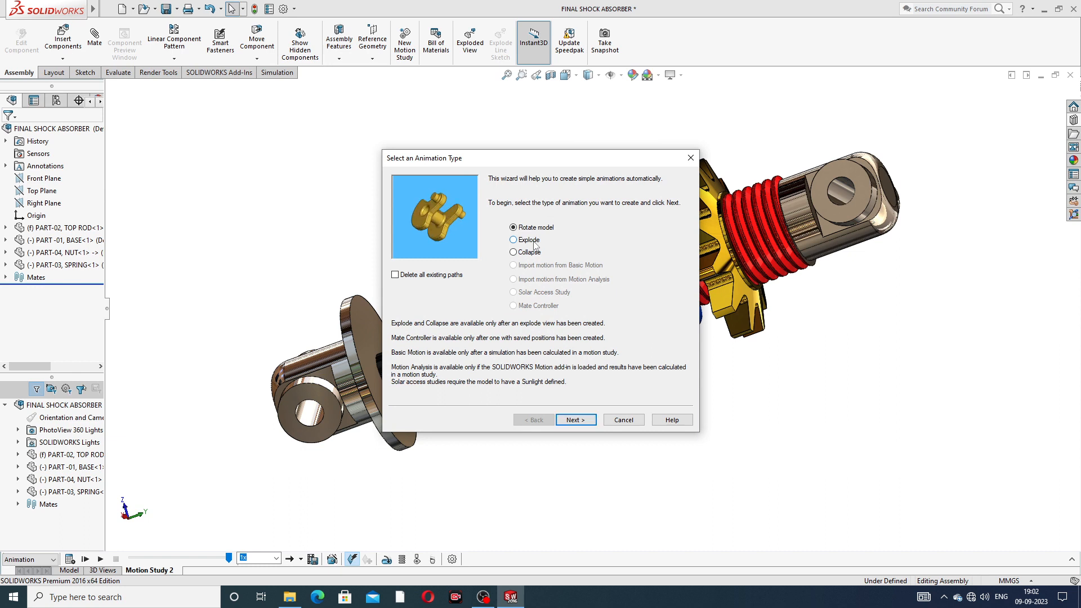
left_click(575, 420)
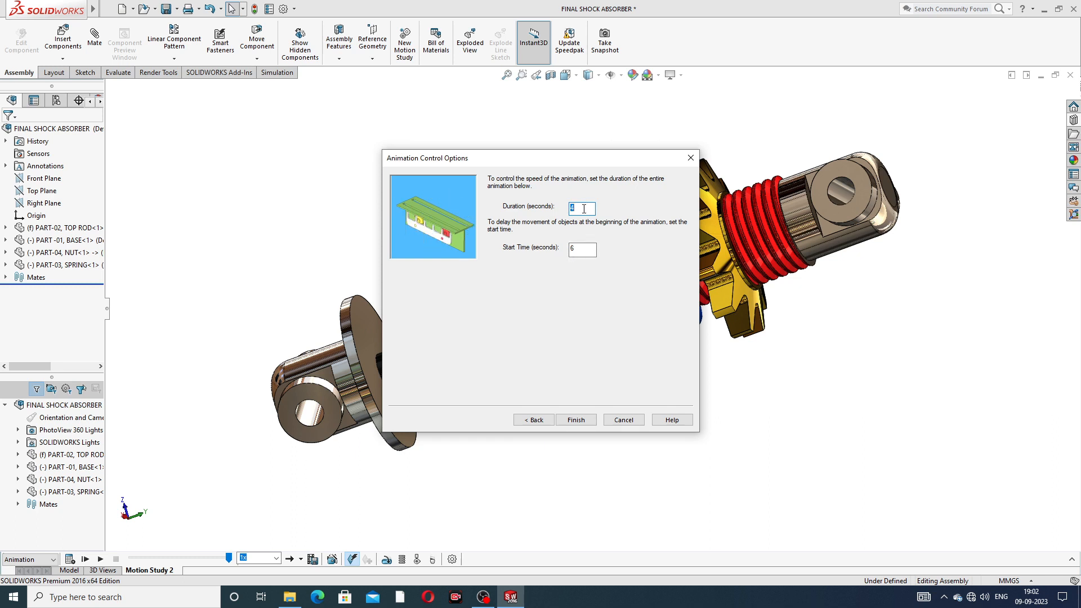
type("11")
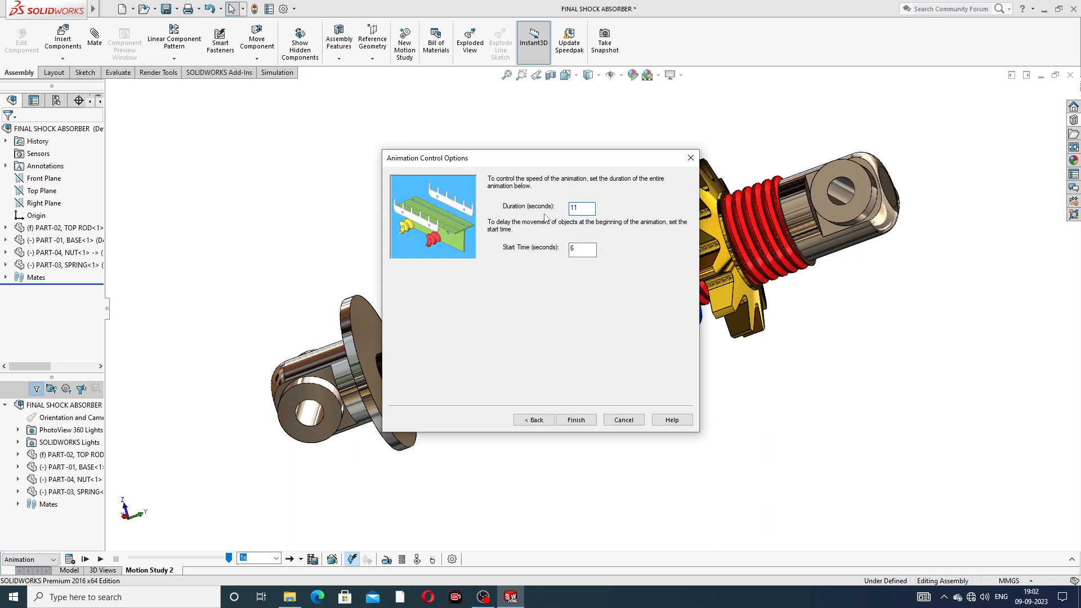
left_click(589, 419)
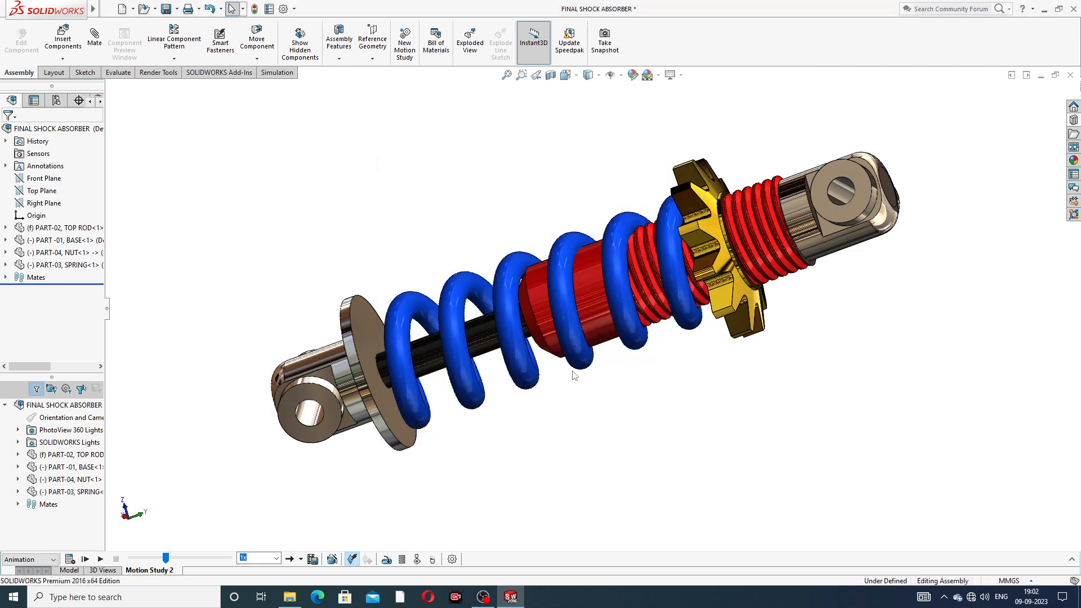
Step: Add a collapse animation with a duration of 11 seconds and a start time of 17 seconds
left_click(333, 560)
left_click(530, 254)
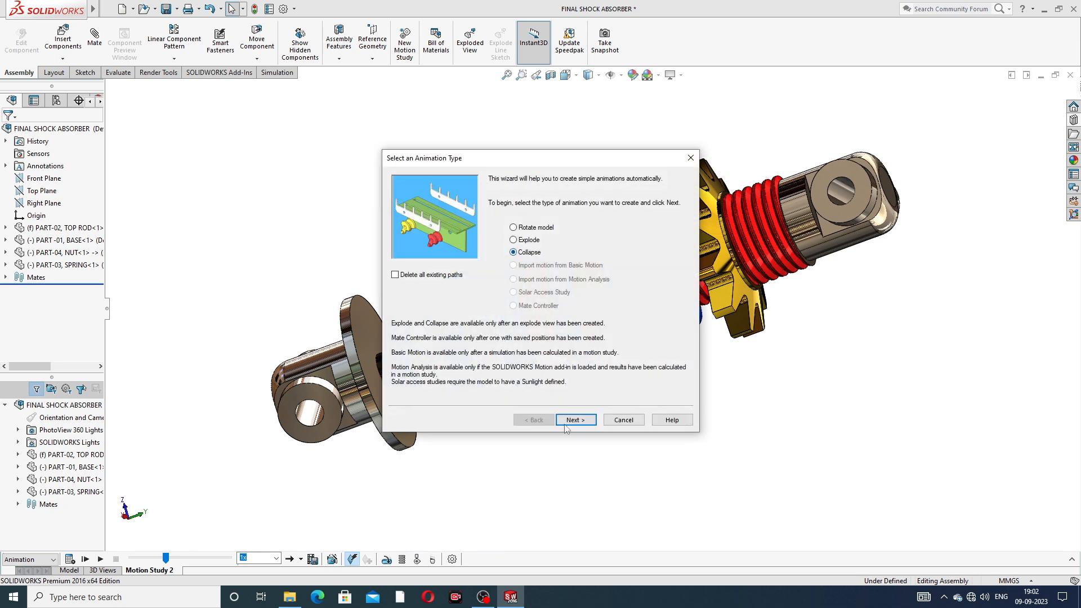
left_click(575, 421)
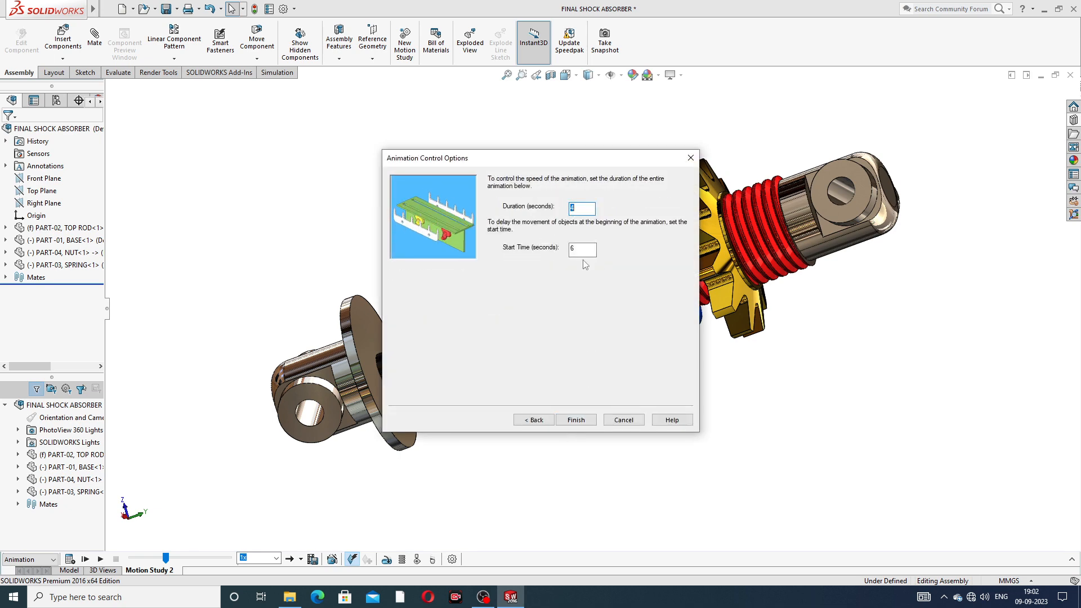
type("11")
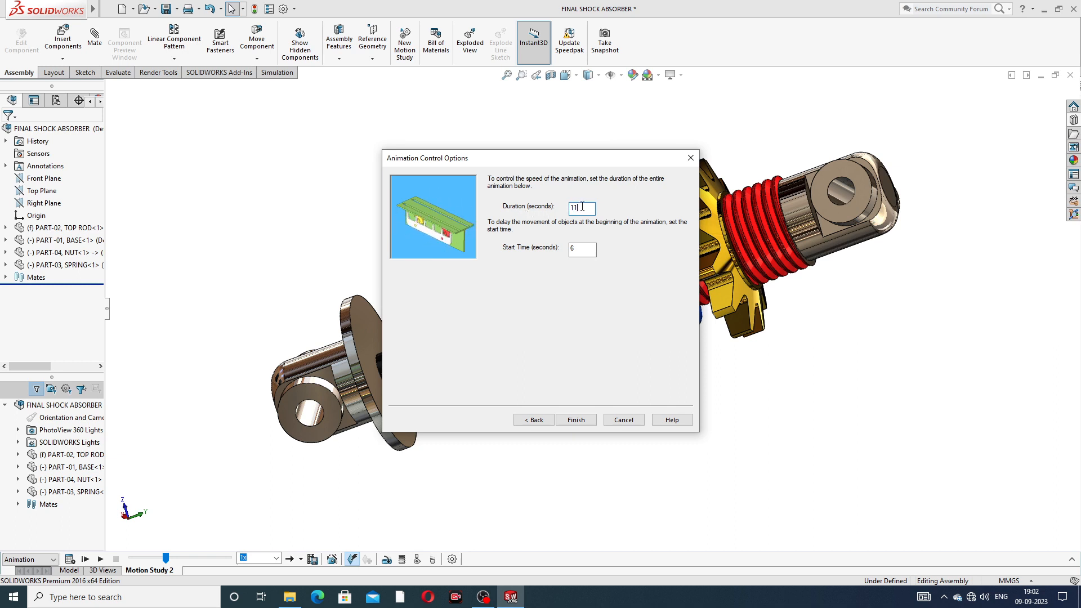
left_click(582, 250)
type("1")
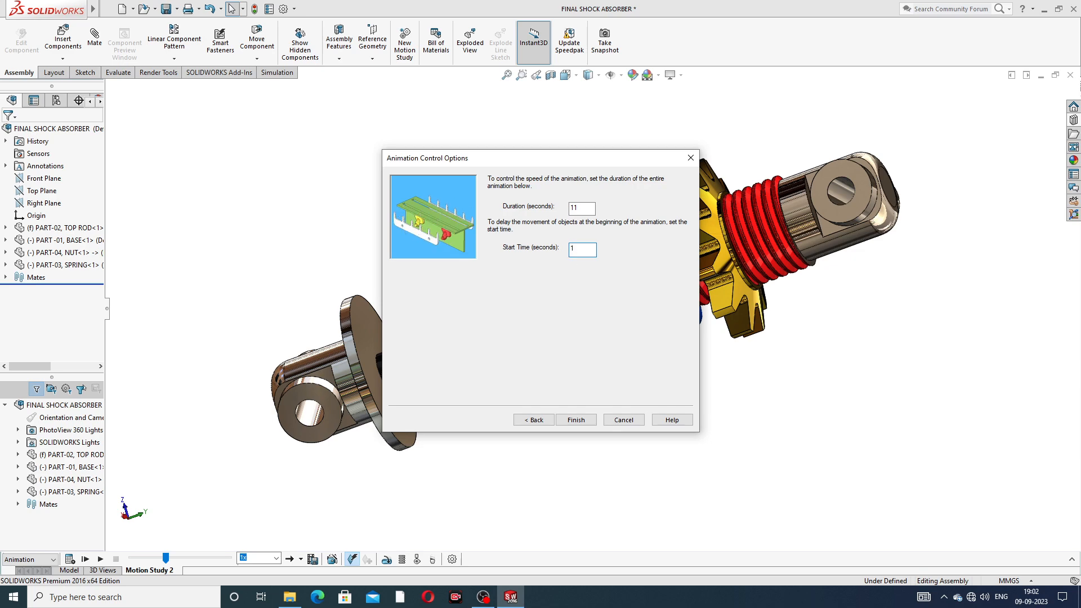
type("7")
left_click(576, 421)
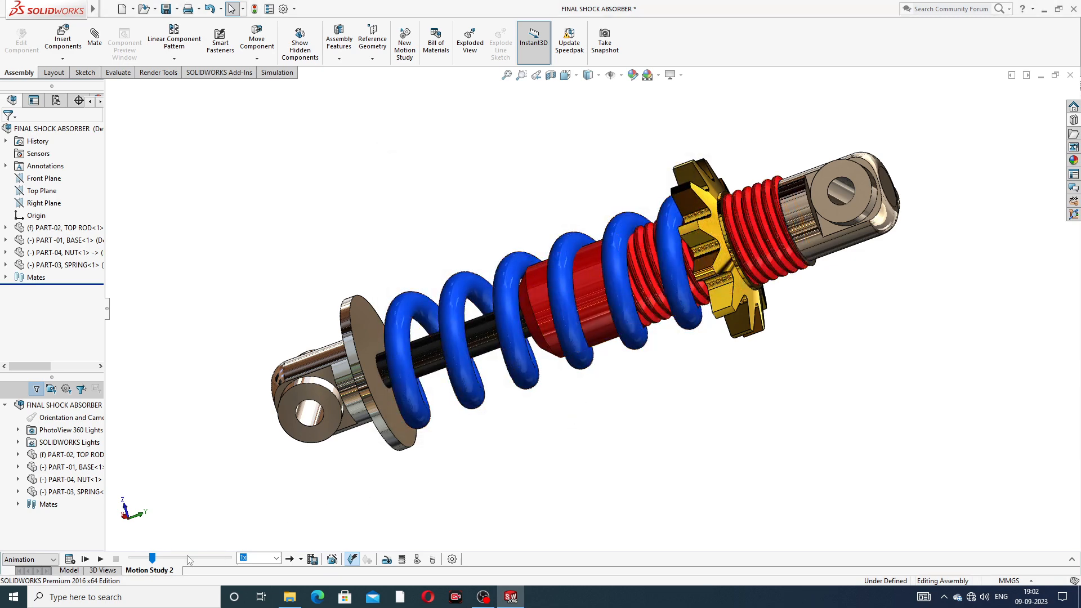
Step: Calculate the motion study and play the full animation from the start
left_click(70, 559)
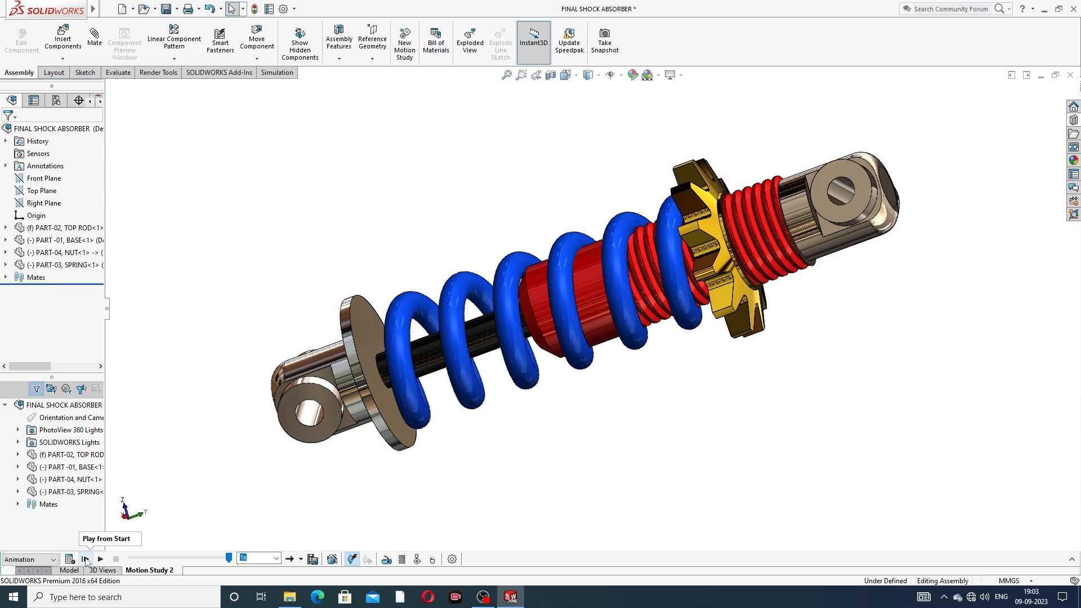
left_click(85, 559)
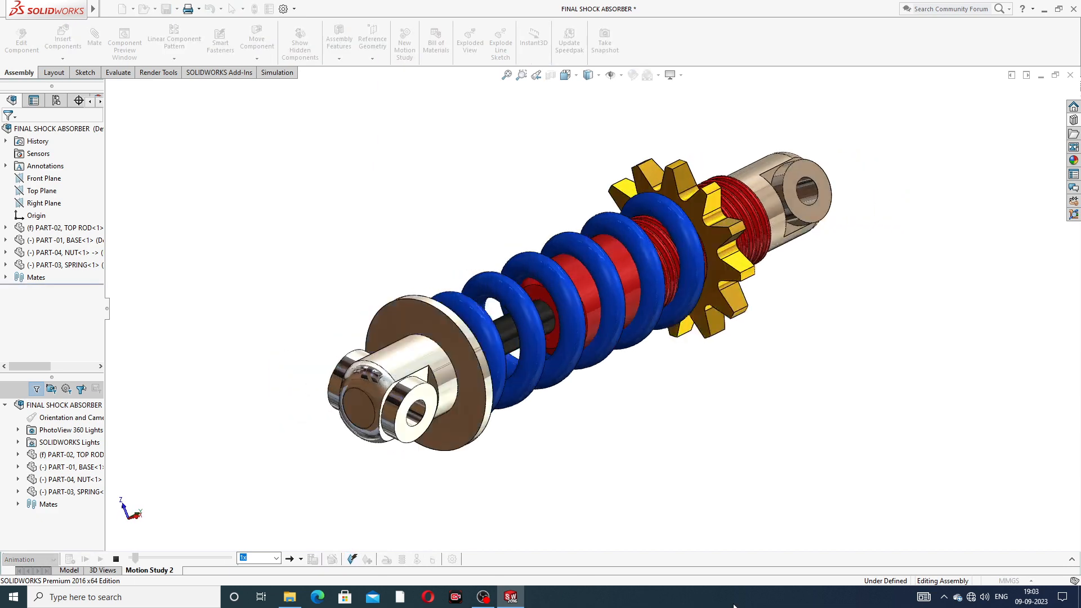